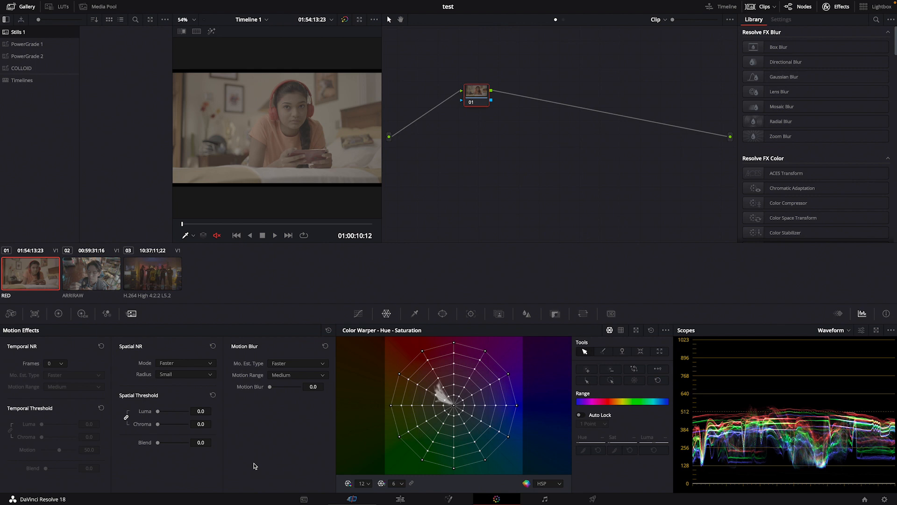
Set the project's color science to DaVinci YRGB Color Managed and save the project settings
click(74, 4)
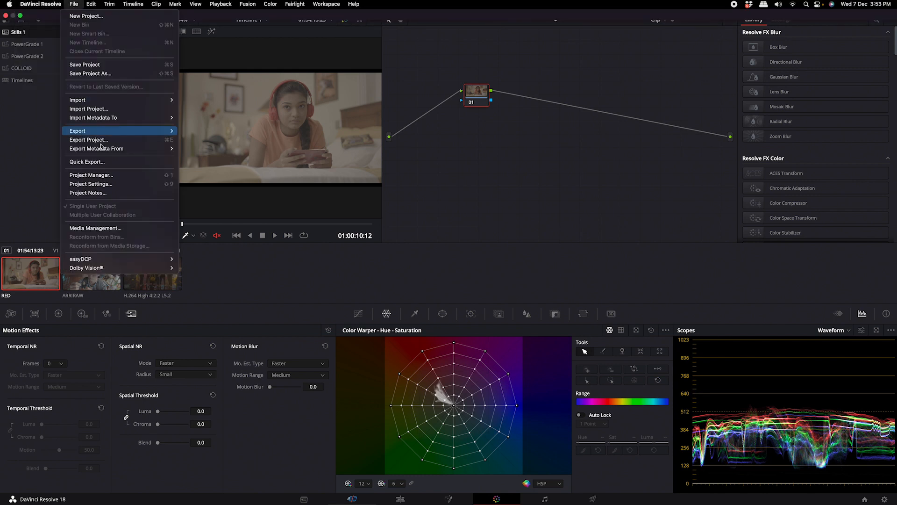
click(110, 184)
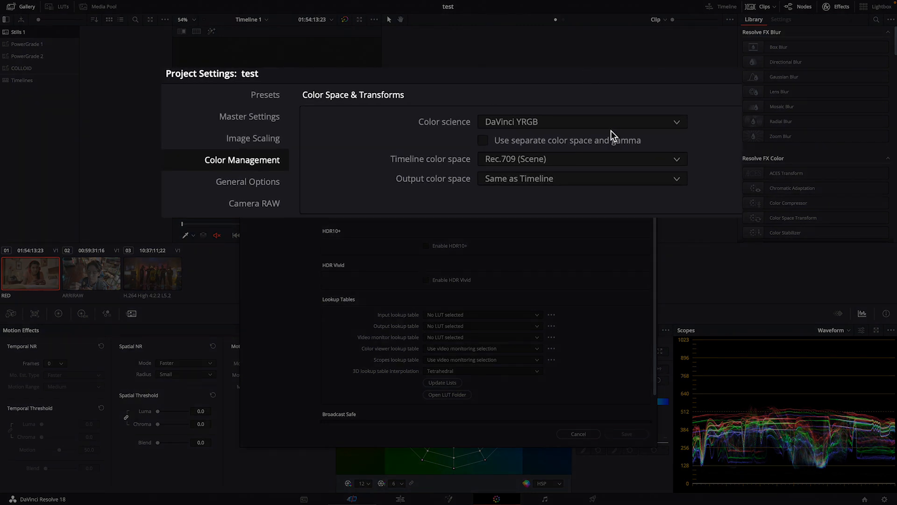
click(578, 121)
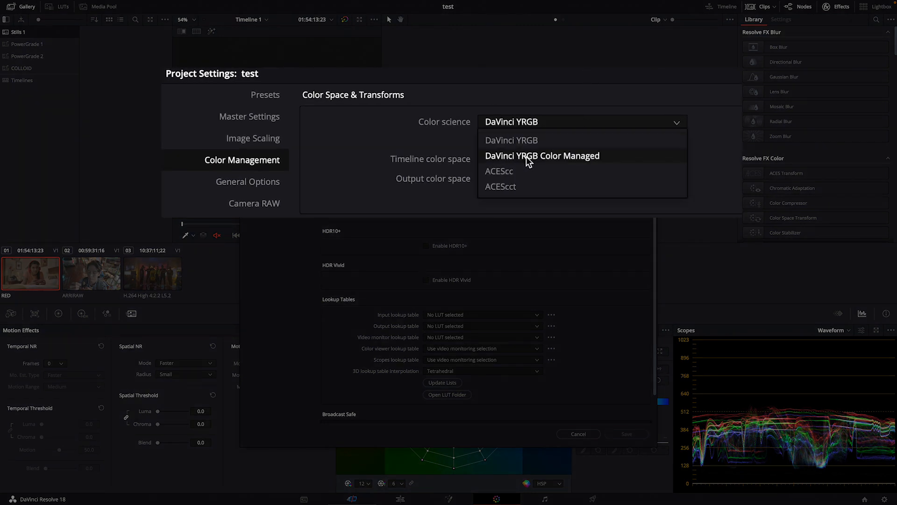
click(543, 156)
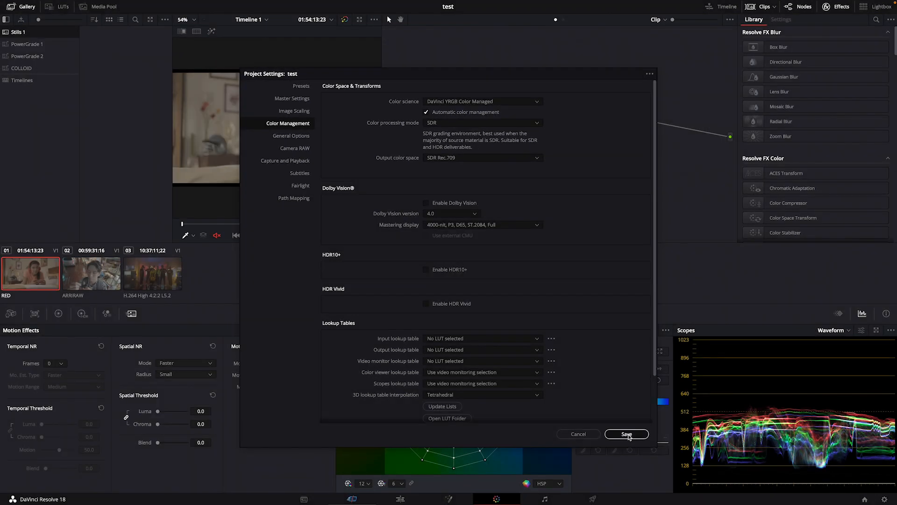
click(626, 433)
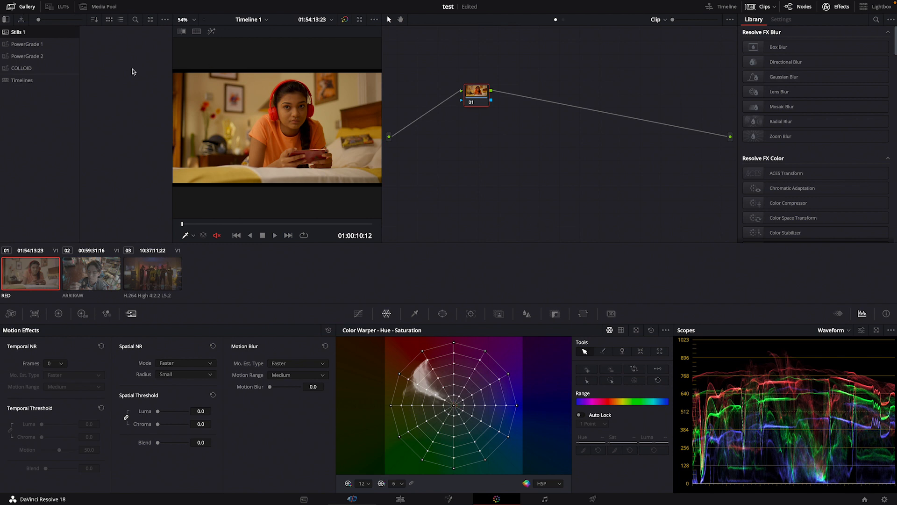
Hide the gallery to enlarge the viewer and scrub through the RED, ARRIRAW and H.264 clips to check their color
click(25, 7)
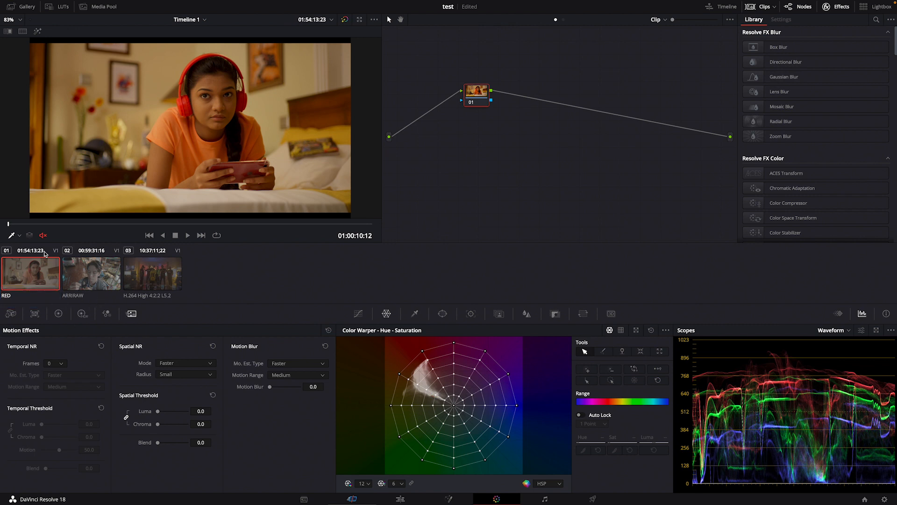
click(150, 225)
drag(149, 224, 102, 225)
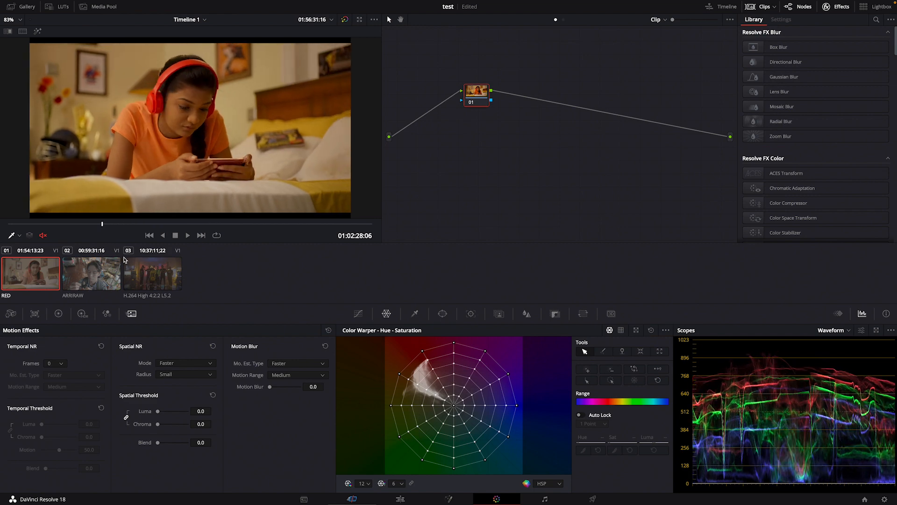
click(95, 283)
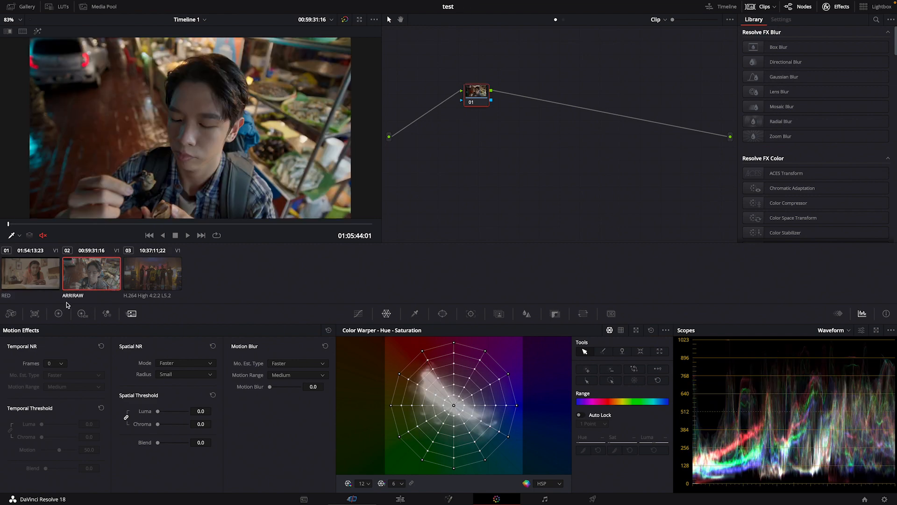
drag(178, 226, 211, 226)
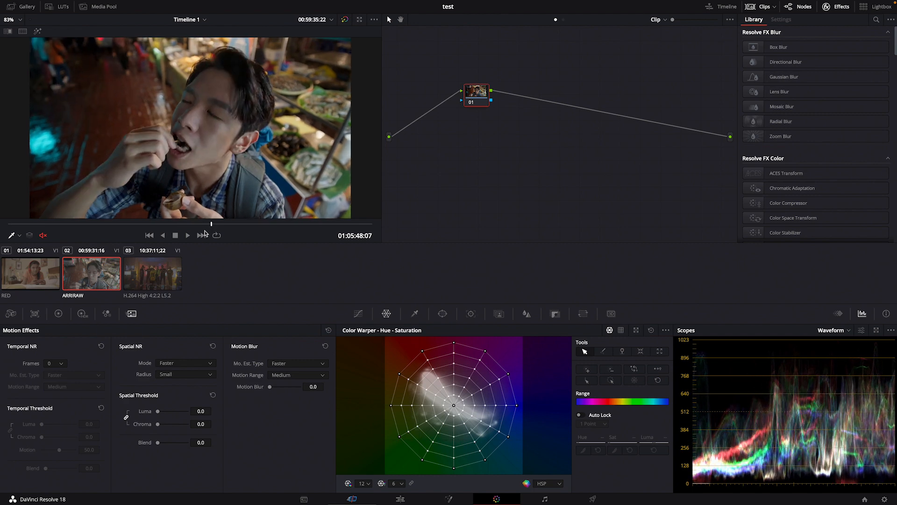
click(177, 283)
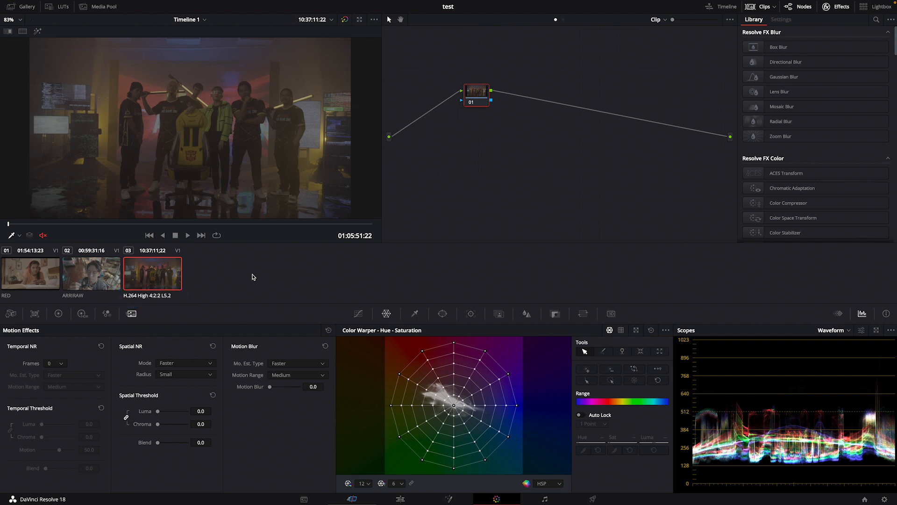
drag(140, 224, 195, 236)
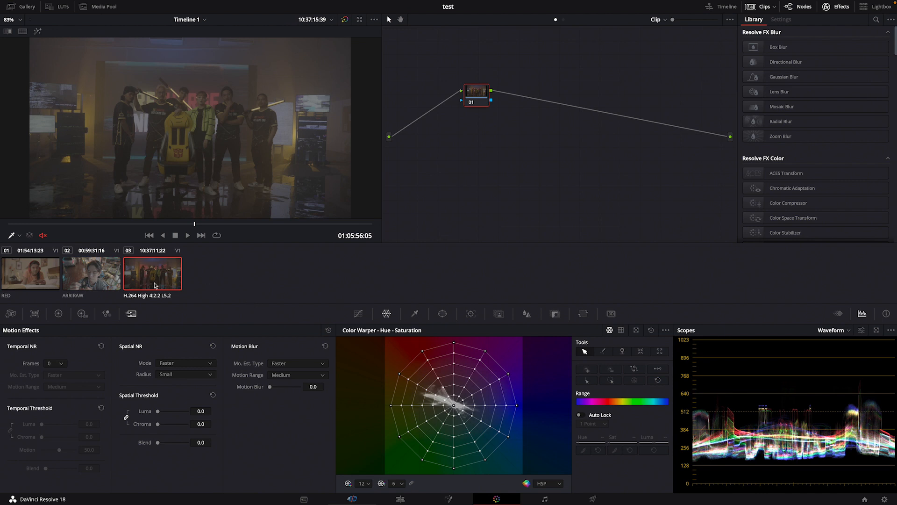
Set the input color space of the H.264 clip to S-Gamut3/S-Log3
right_click(148, 277)
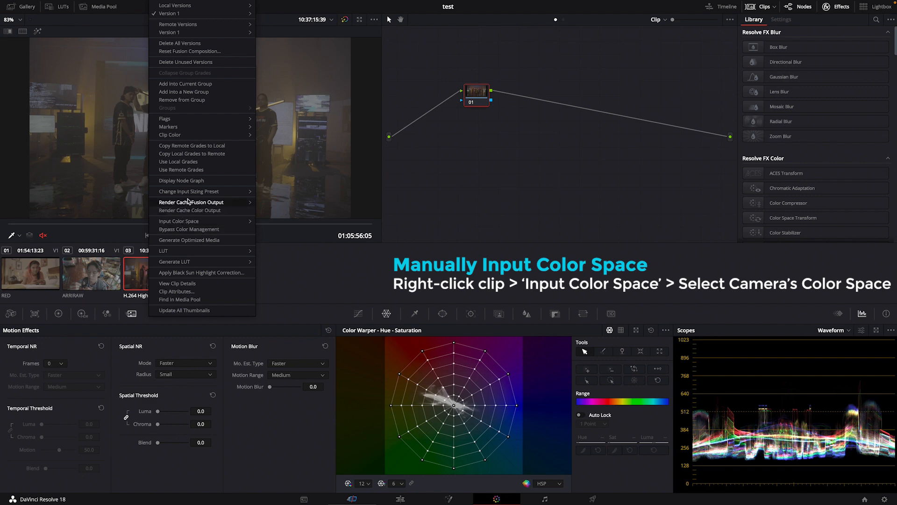
mouse_move(193, 220)
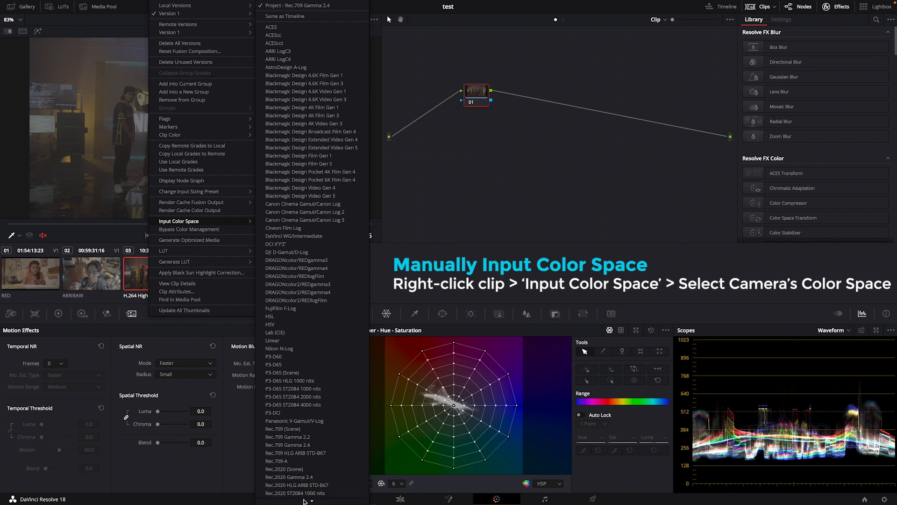
mouse_move(306, 503)
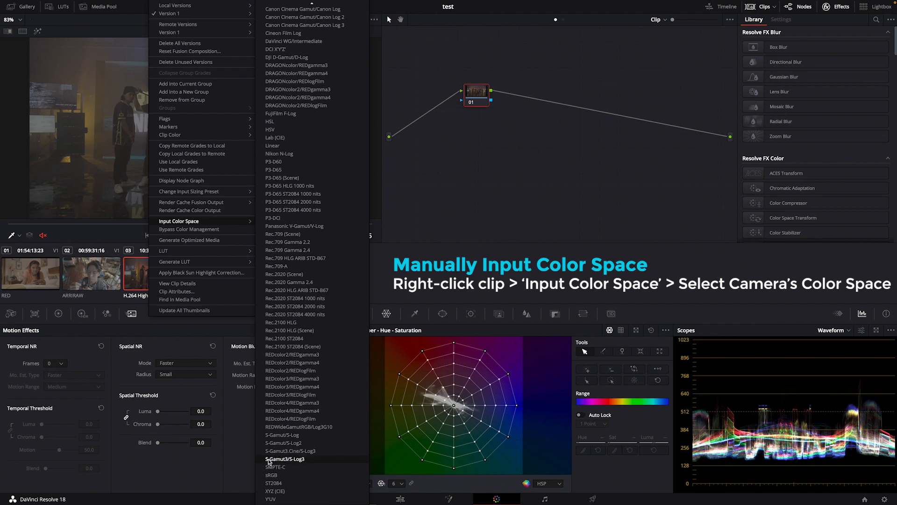
click(290, 460)
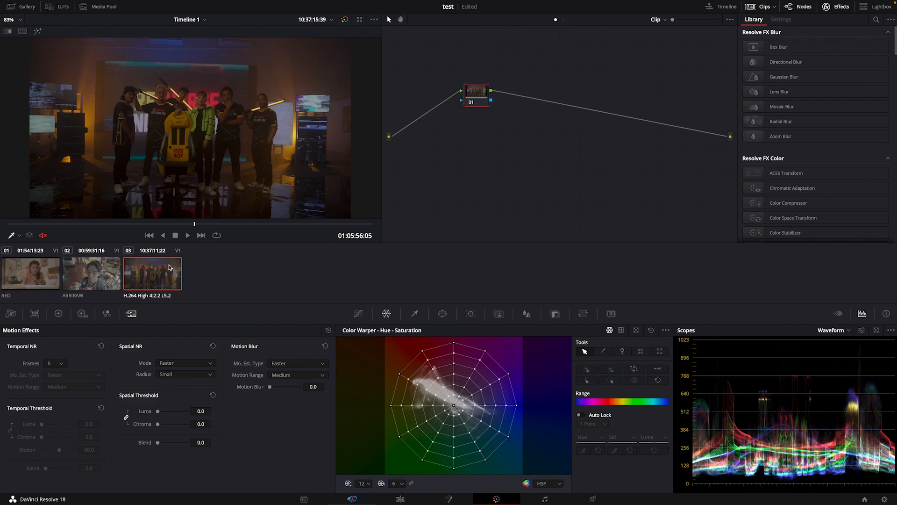
Compare the RED, ARRIRAW and H.264 clips in the viewer and return to the RED clip
click(13, 272)
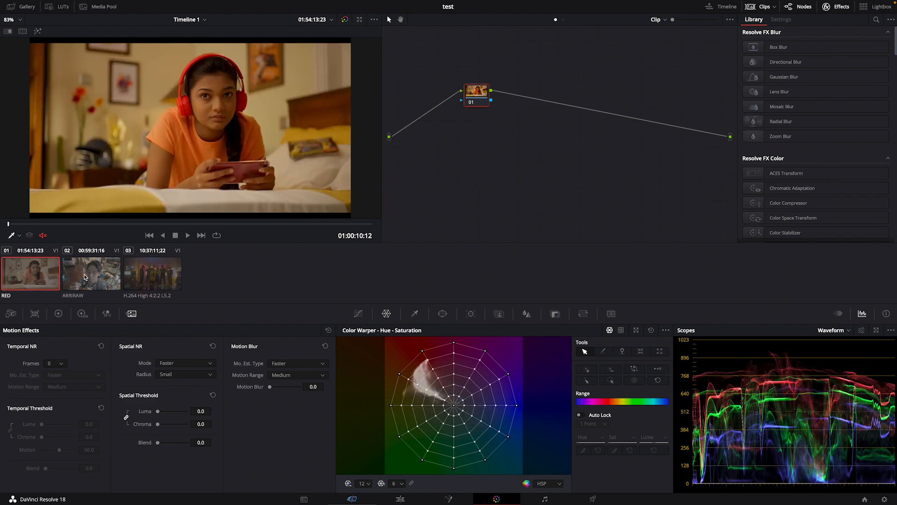
click(85, 277)
click(144, 279)
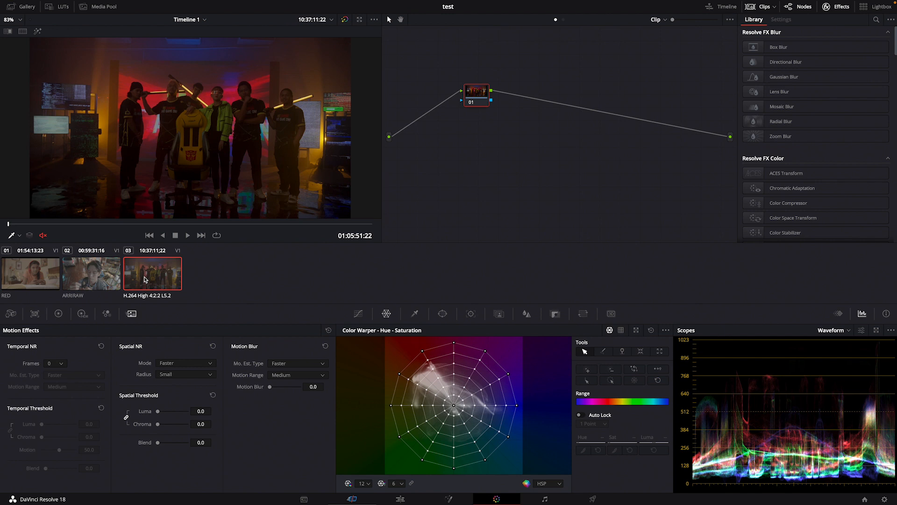
click(35, 280)
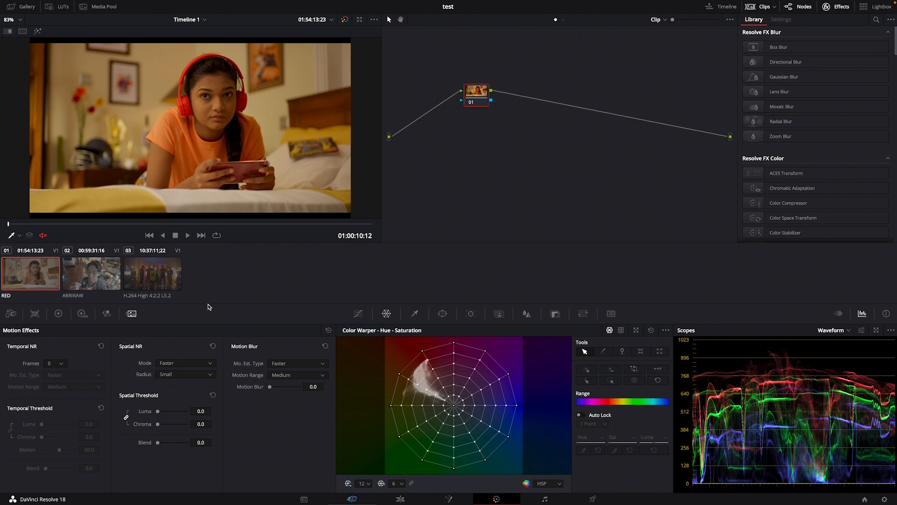
drag(485, 98, 501, 108)
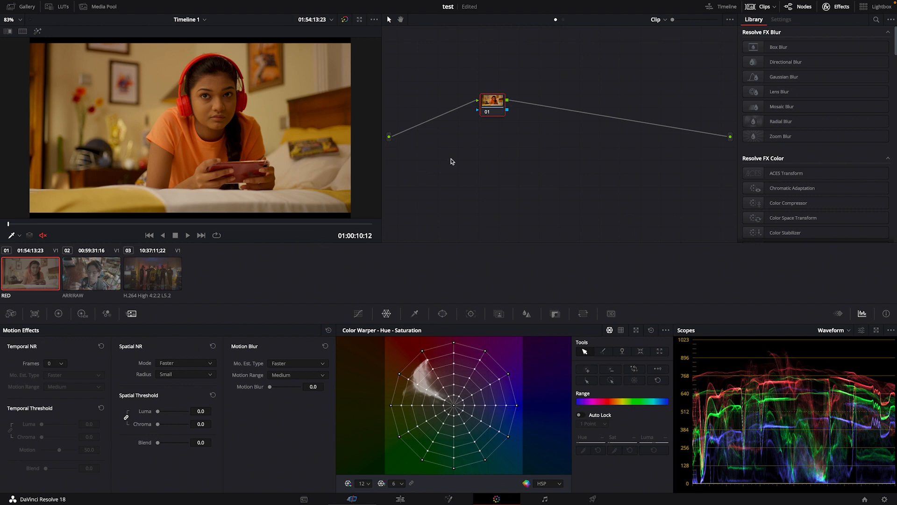
mouse_move(490, 112)
mouse_down()
mouse_move(499, 121)
mouse_move(495, 167)
mouse_move(480, 102)
mouse_up()
key(alt+l)
drag(500, 166, 487, 163)
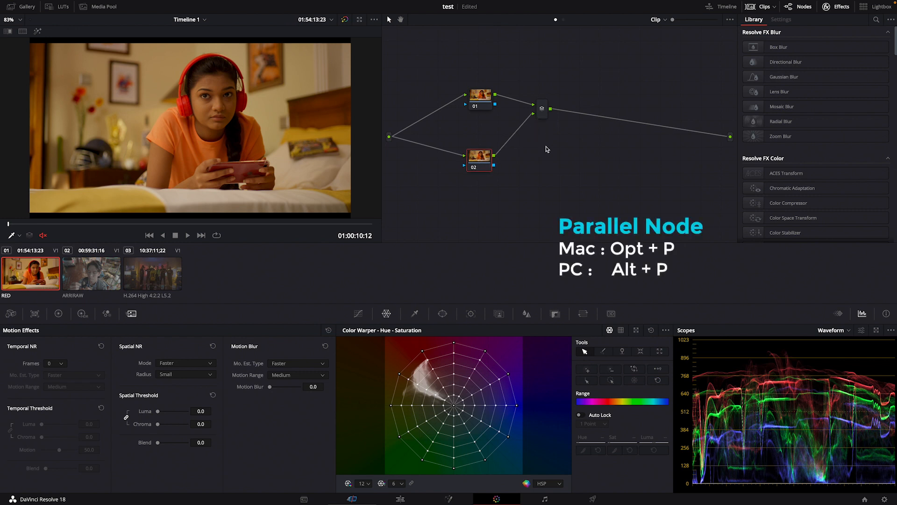
right_click(542, 139)
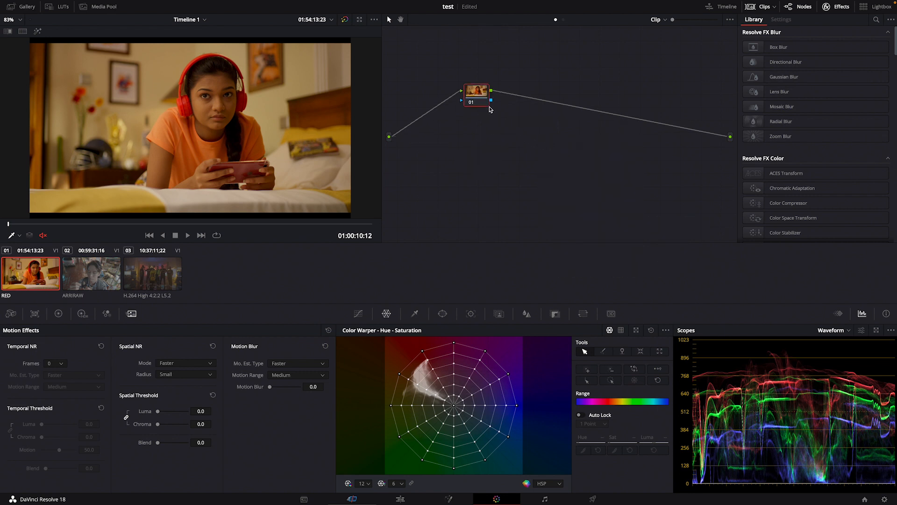
Add a parallel node to node 01 of the RED clip and space nodes 01 and 02 apart vertically
right_click(472, 93)
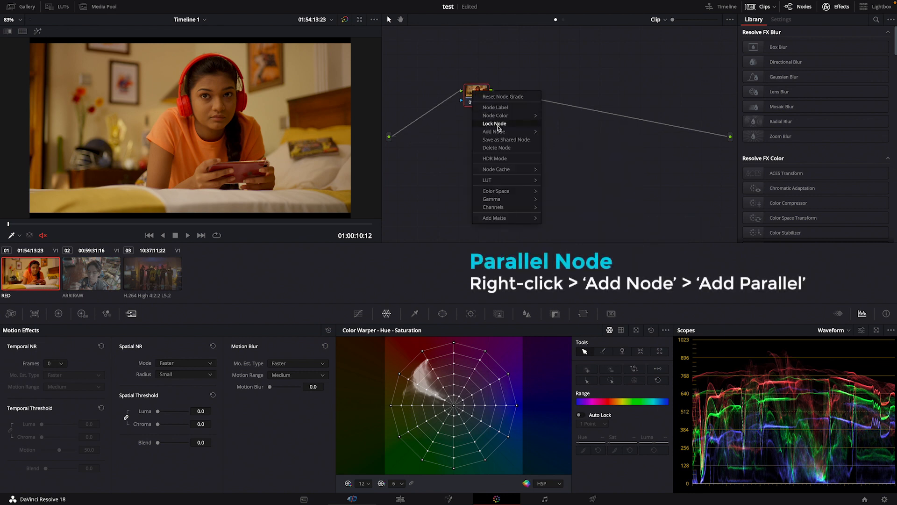
mouse_move(506, 132)
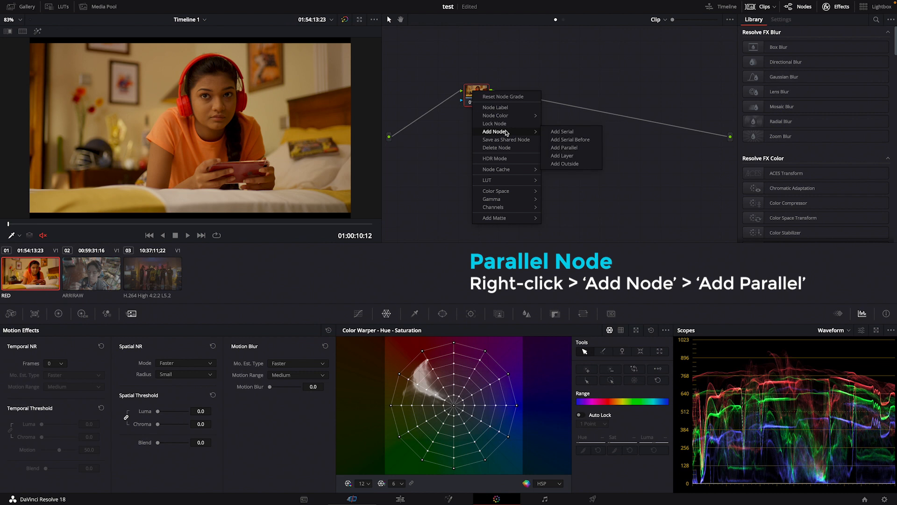
click(563, 147)
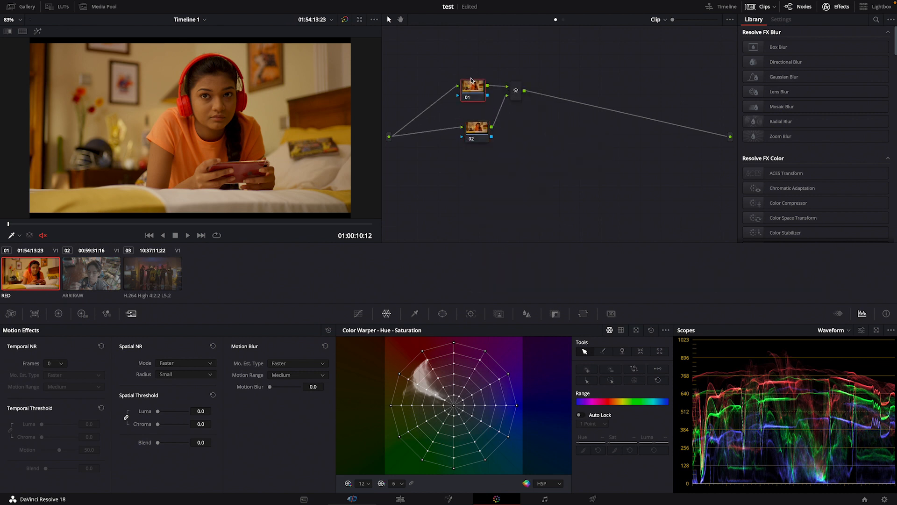
drag(482, 120, 476, 124)
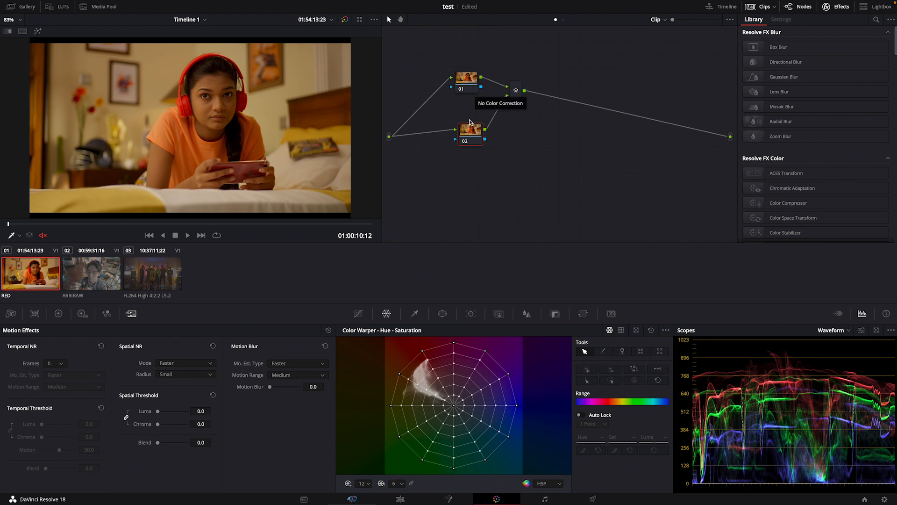
drag(477, 135, 479, 145)
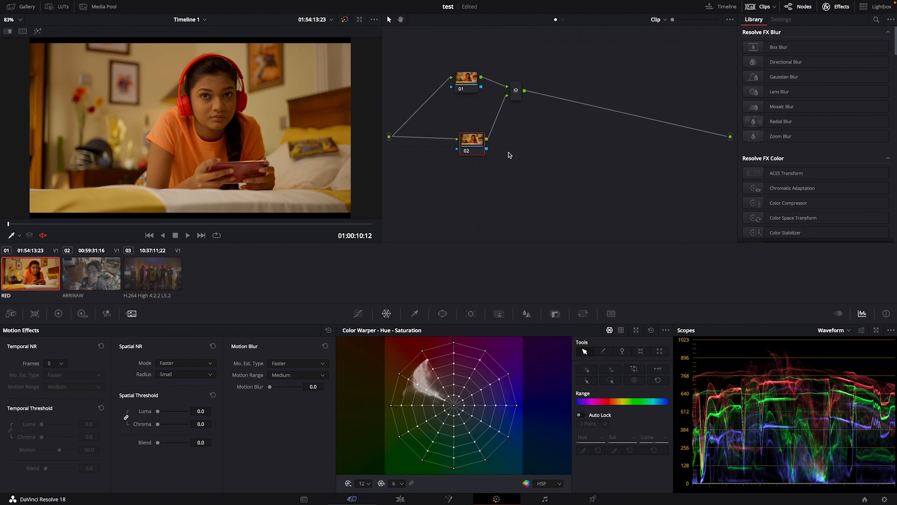
drag(479, 147, 478, 149)
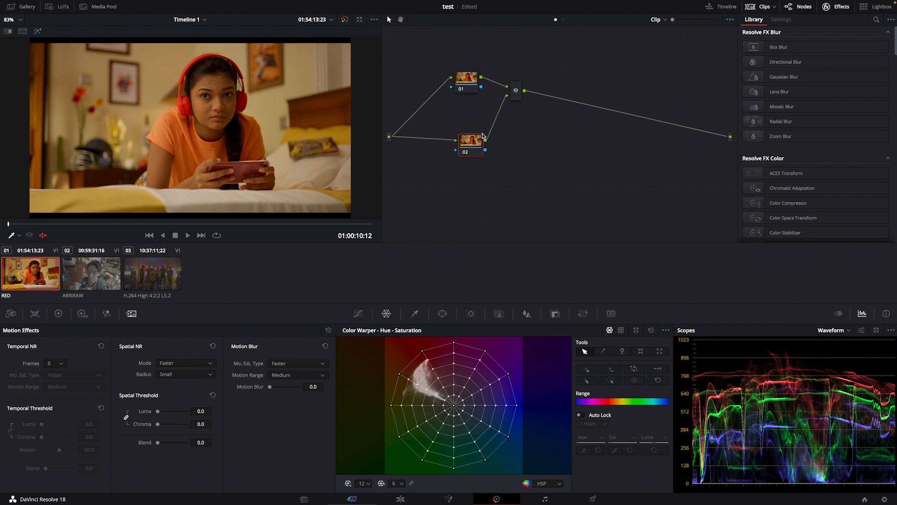
drag(467, 148, 464, 153)
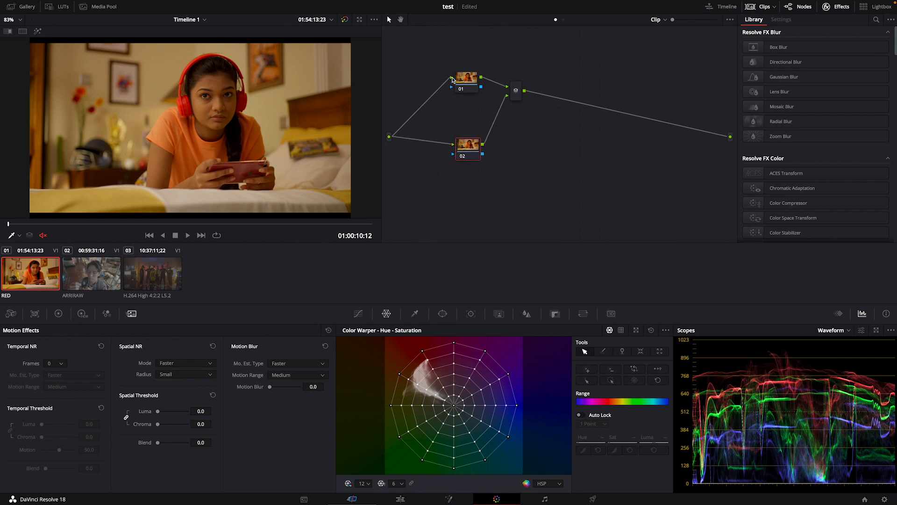
drag(451, 80, 442, 85)
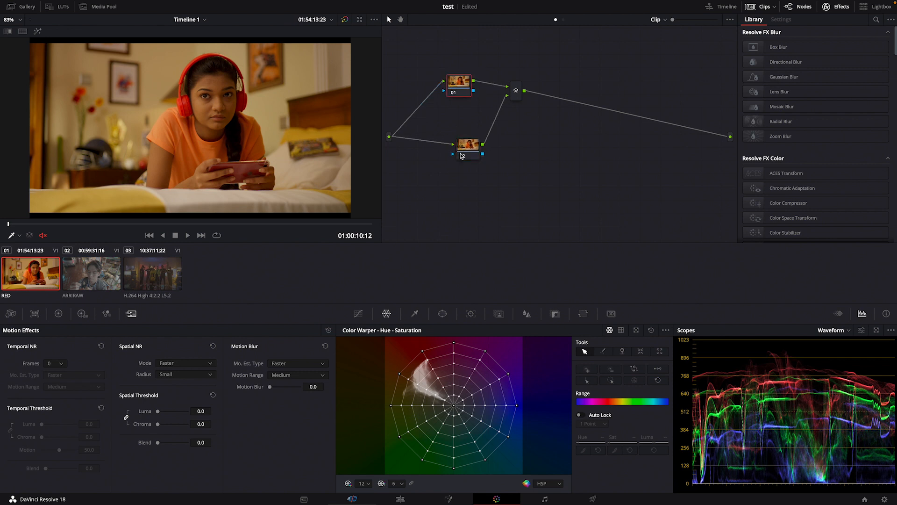
Show the primaries color wheels and label node 01 as BAL
click(59, 313)
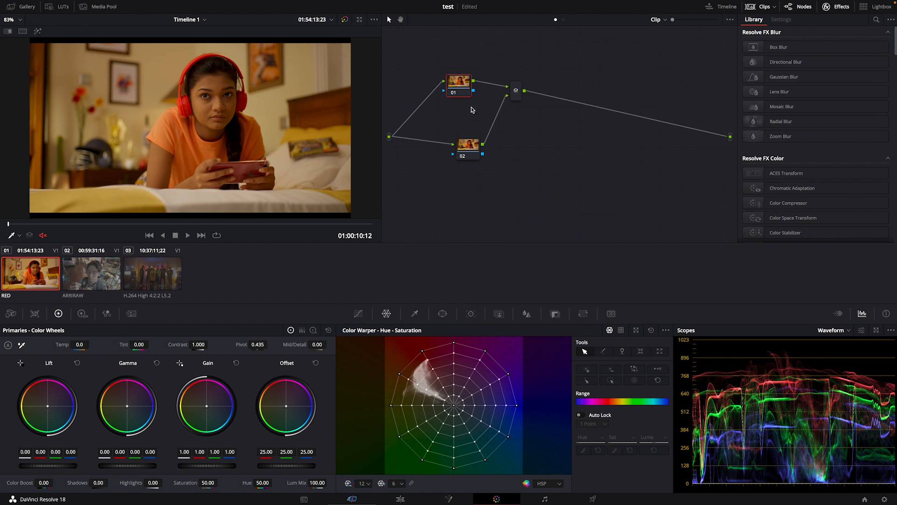
right_click(458, 86)
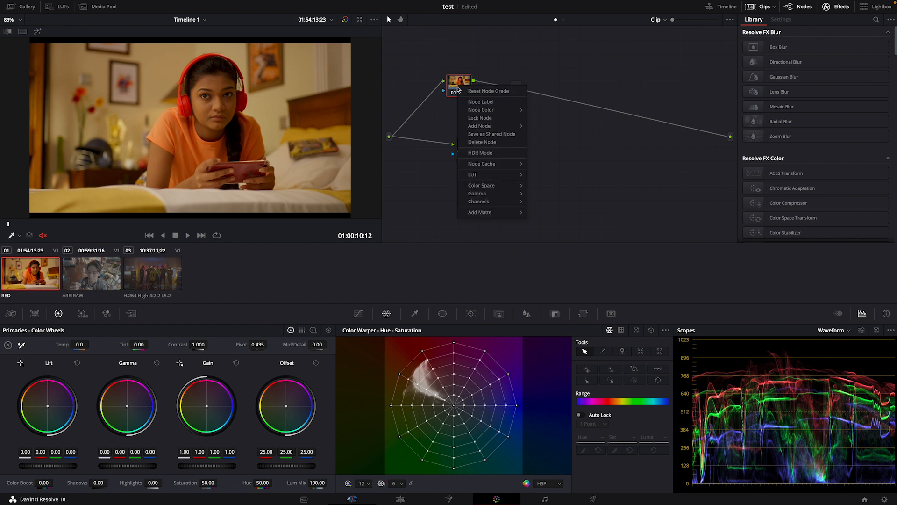
click(487, 106)
text(BAL)
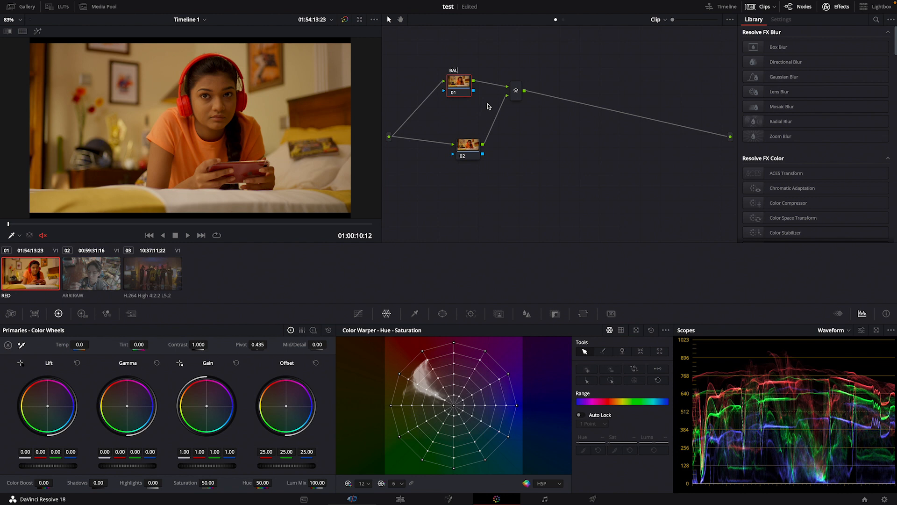
click(462, 88)
drag(462, 88, 466, 87)
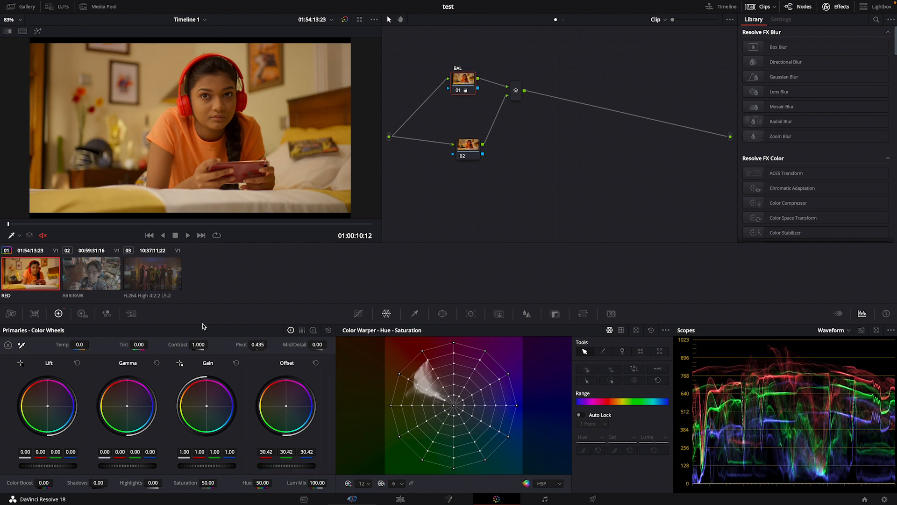
Undo the last grading change on the BAL node
key(super+z)
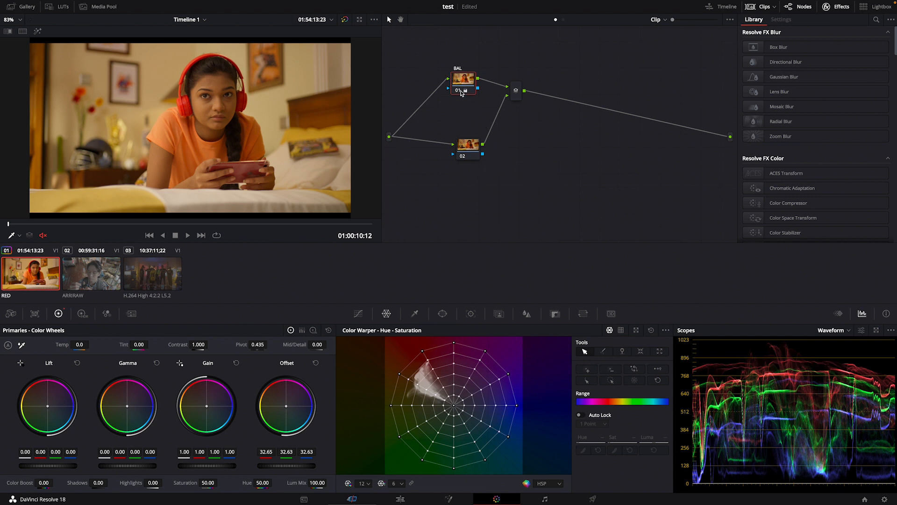
Add a serial node before the BAL node and line the two nodes up in one row
drag(465, 91, 470, 88)
key(shift+s)
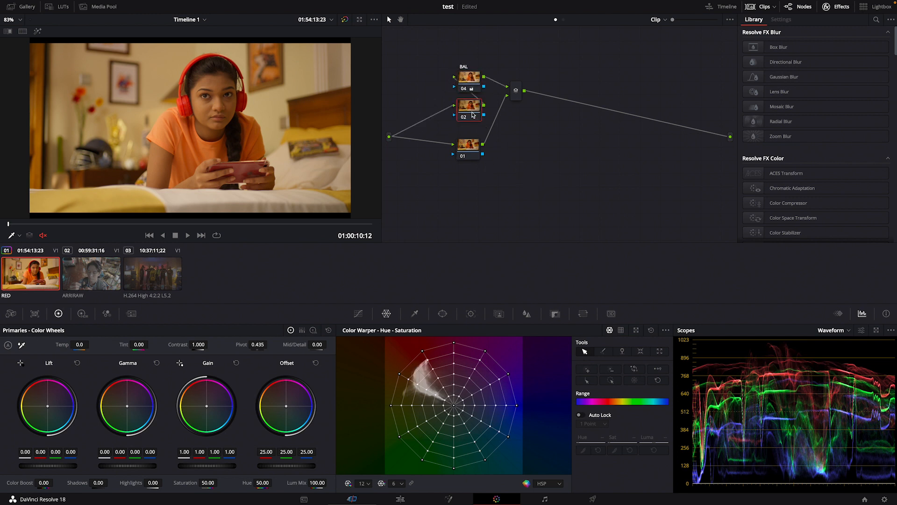
click(470, 83)
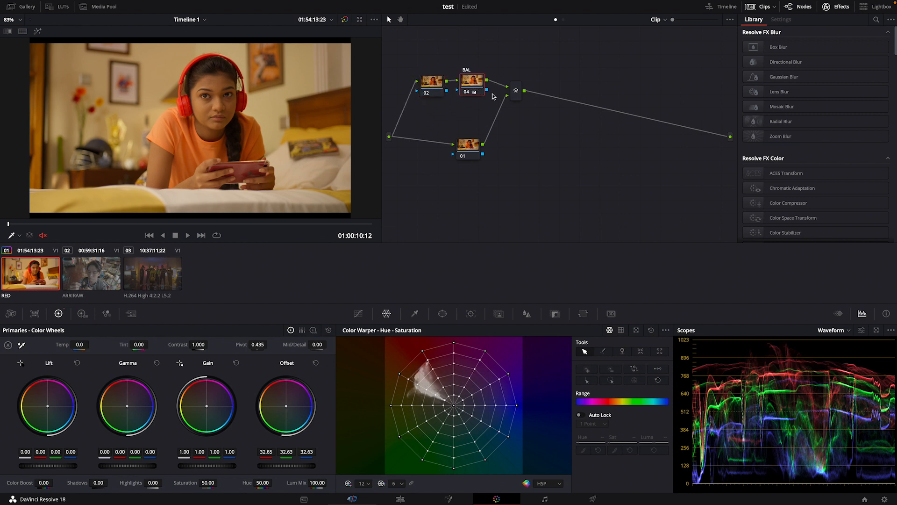
Add a serial node after the BAL node and arrange the nodes so the new one sits between BAL and the parallel mixer
drag(477, 84, 474, 87)
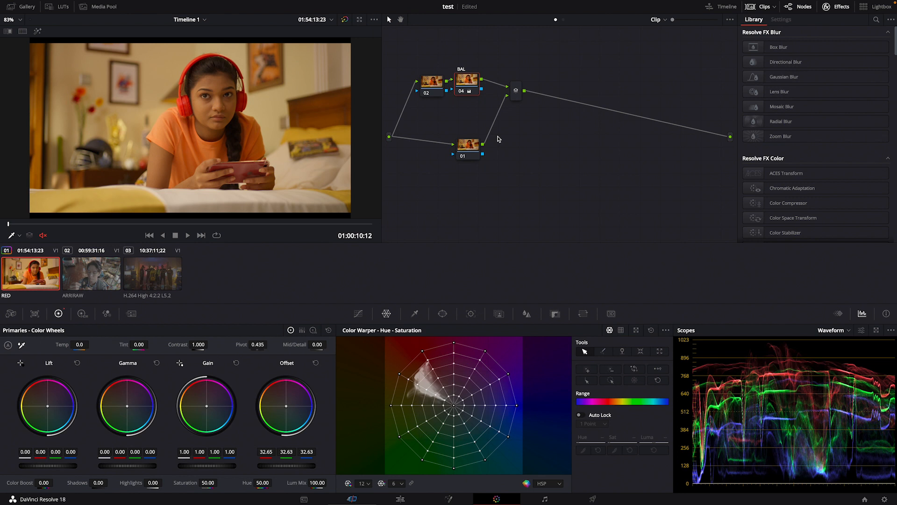
key(alt+s)
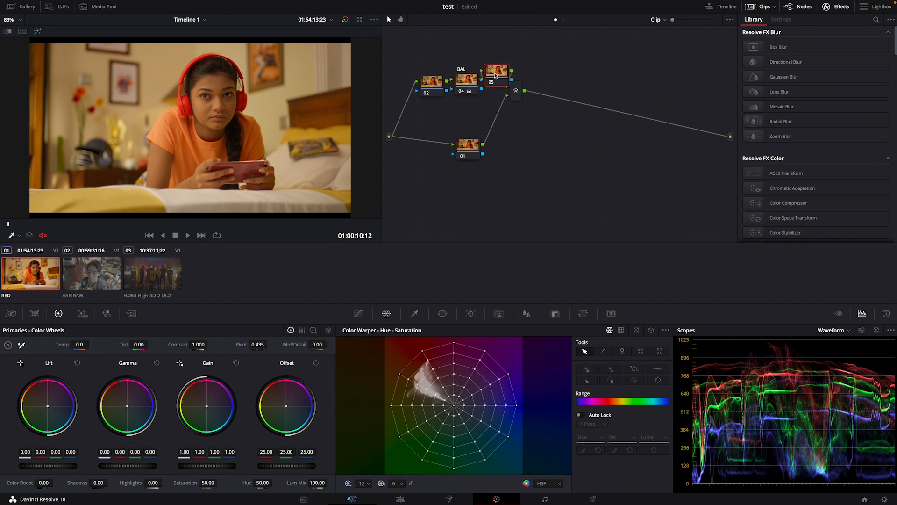
drag(476, 84, 500, 72)
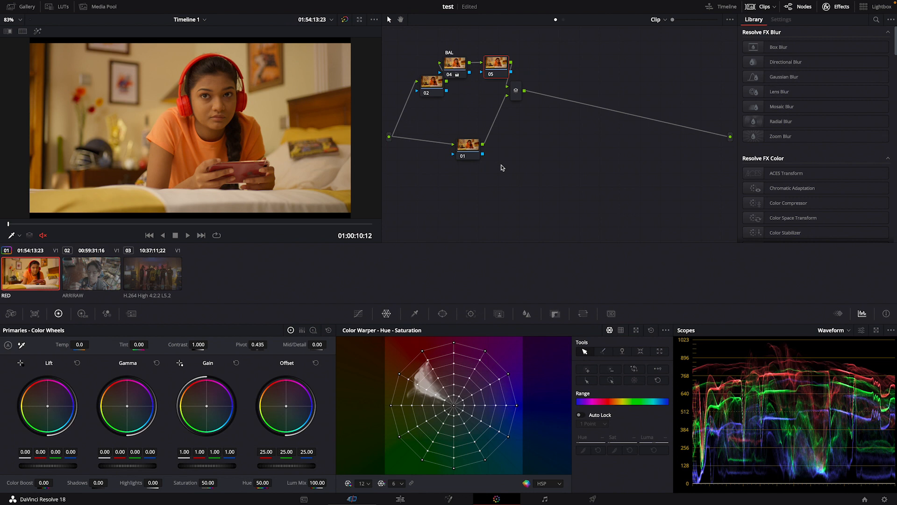
drag(497, 63, 491, 70)
Label the new serial node after BAL as TEMP and move it slightly up
right_click(491, 70)
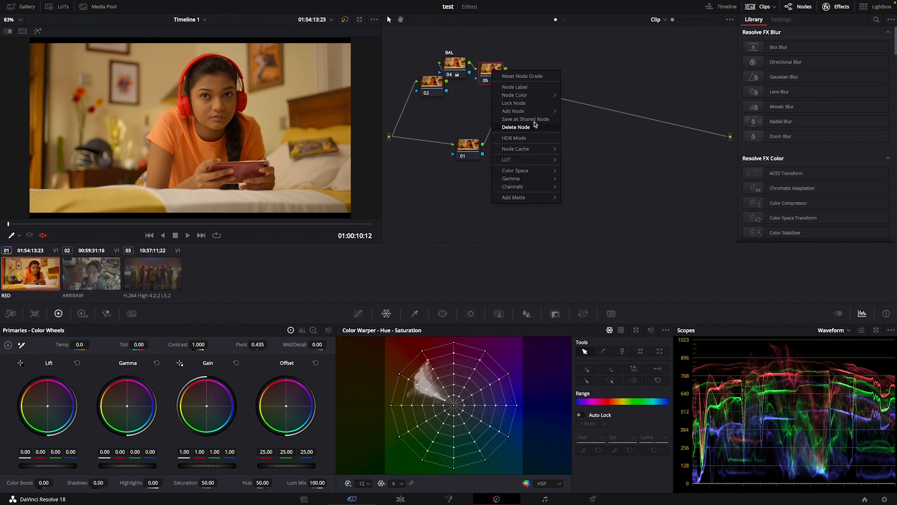
click(524, 87)
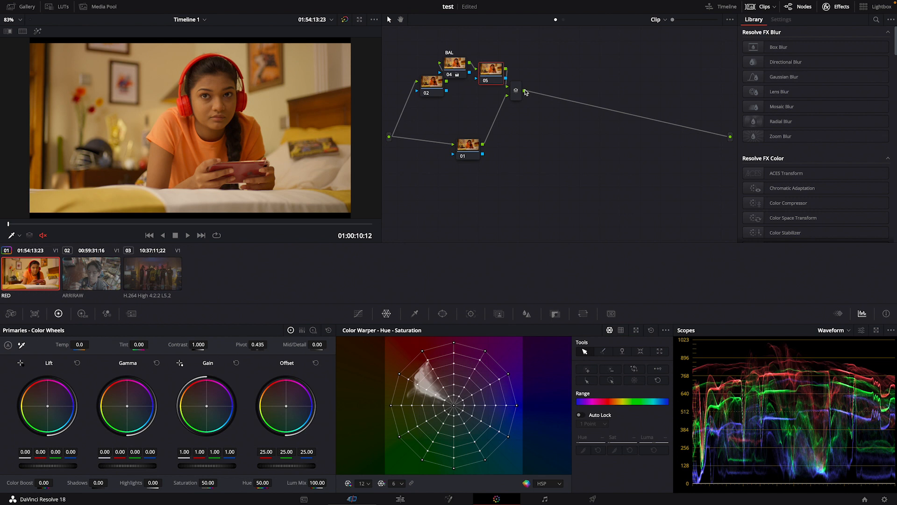
click(531, 135)
drag(488, 66, 489, 56)
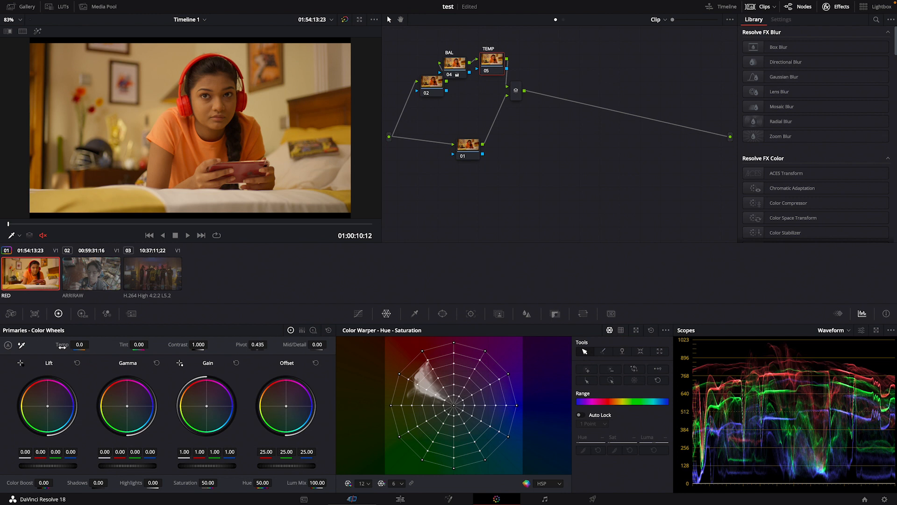
Cool the image on the TEMP node with a temperature of -1220 and a tint of 7.50
drag(62, 347, 0, 346)
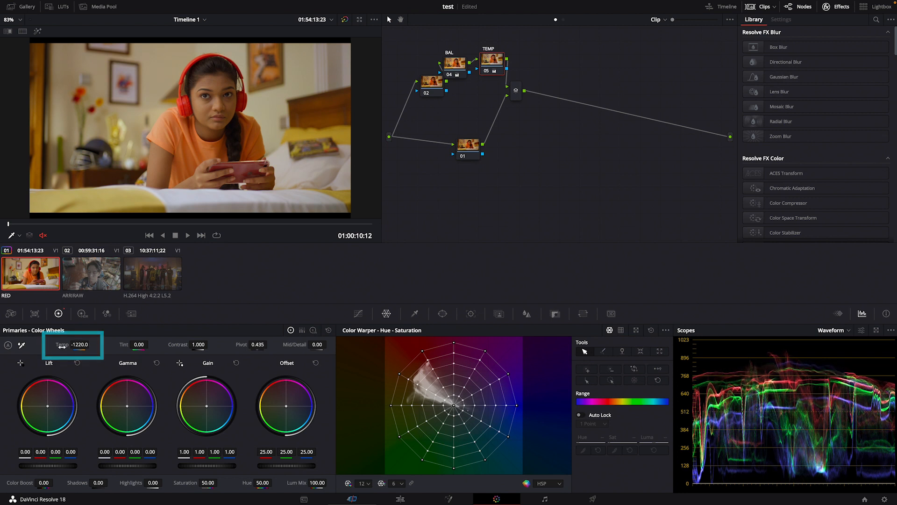
mouse_move(139, 344)
mouse_down()
mouse_move(126, 345)
mouse_move(151, 345)
mouse_up()
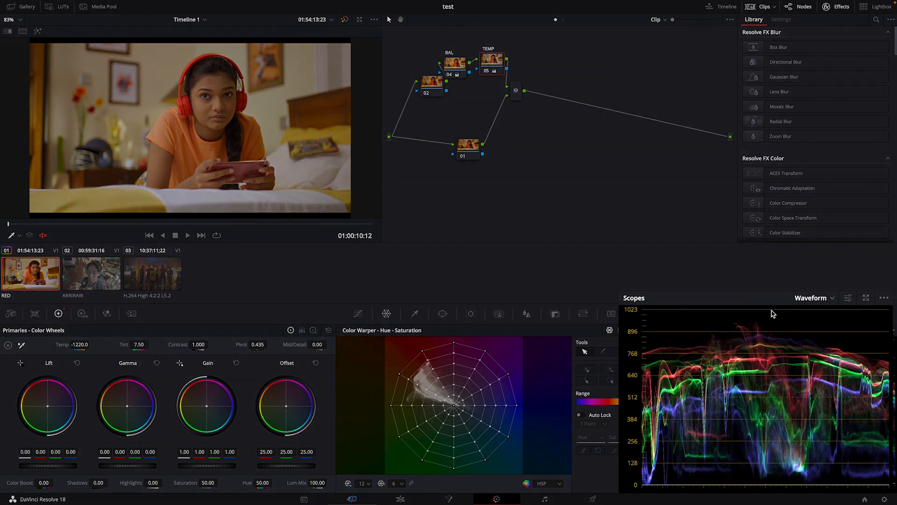
Switch the scope display to Vectorscope
click(800, 299)
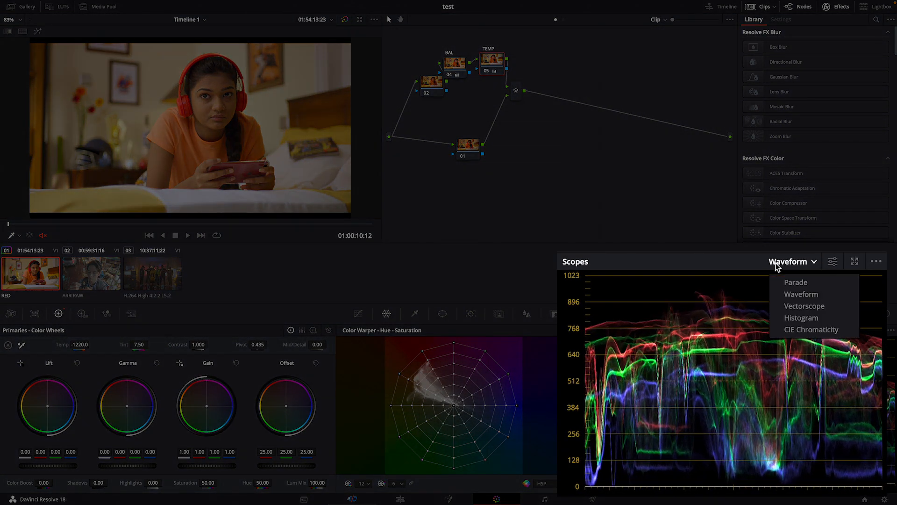
click(805, 309)
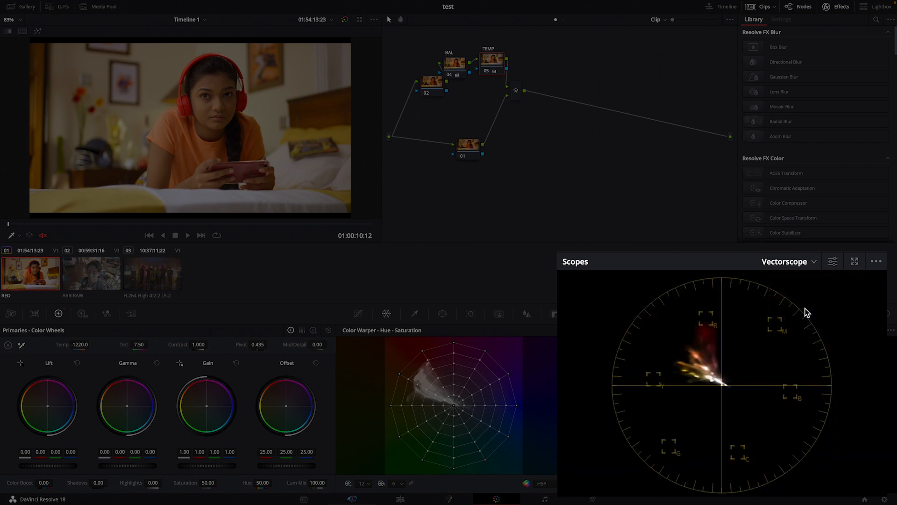
click(876, 262)
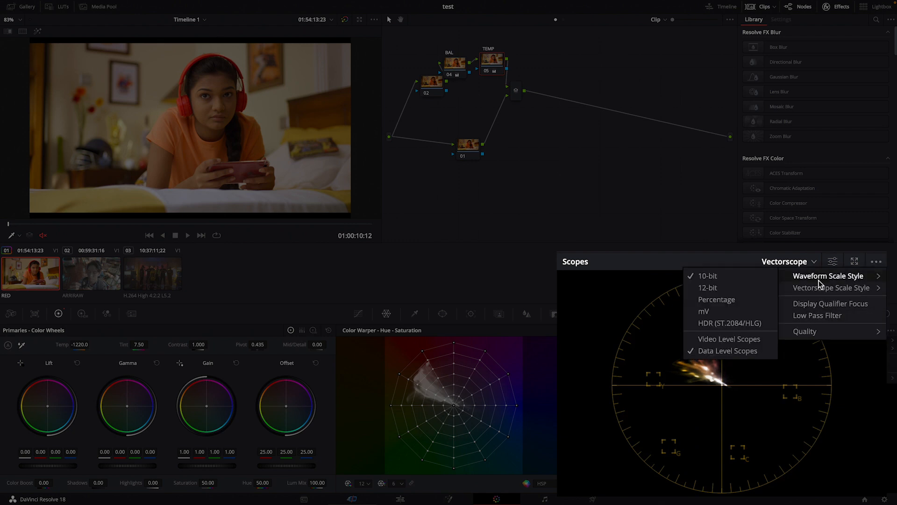
click(837, 261)
click(833, 262)
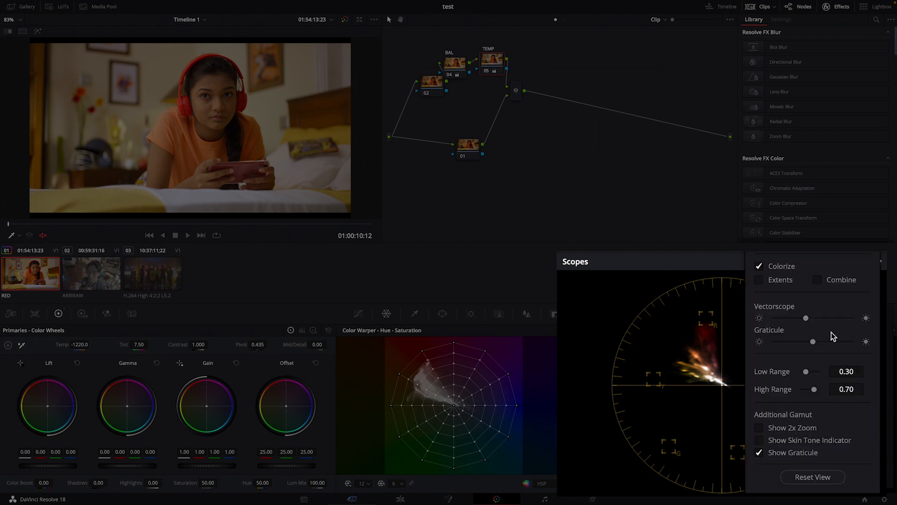
click(833, 251)
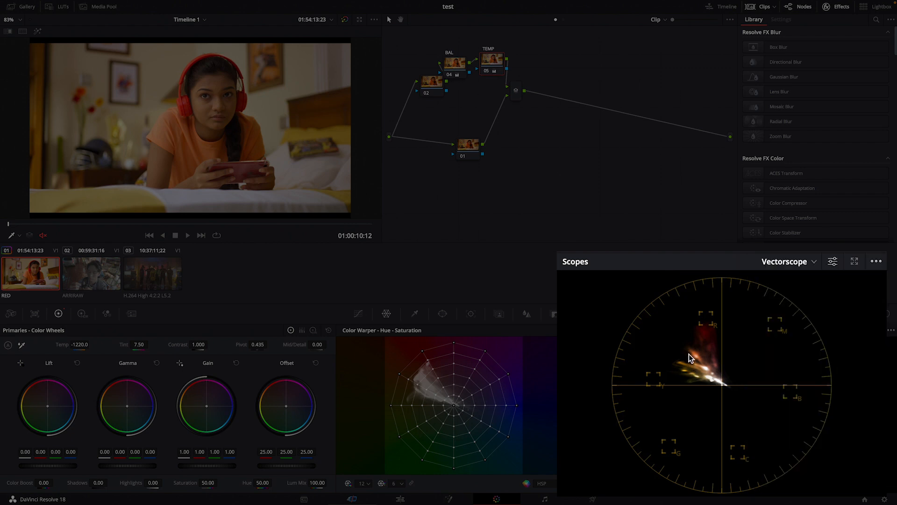
Turn on the skin tone indicator in the vectorscope's display settings
click(833, 263)
click(761, 440)
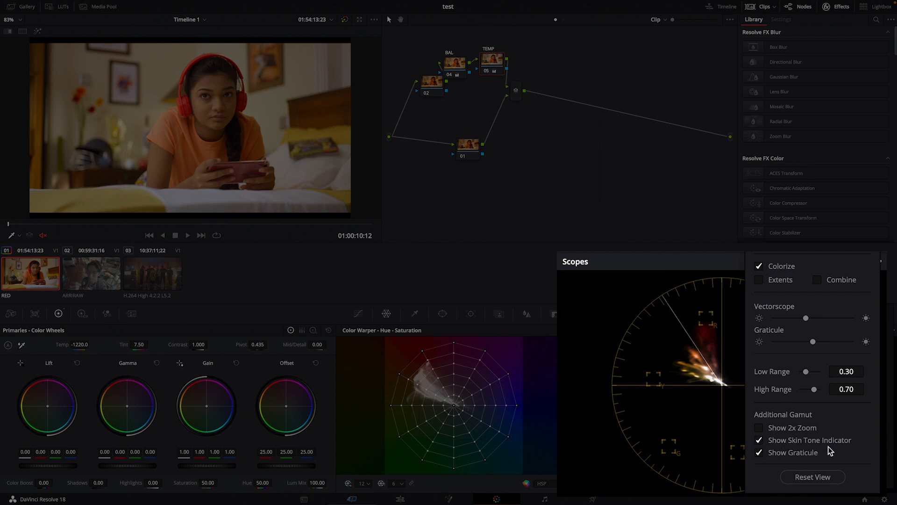
click(810, 476)
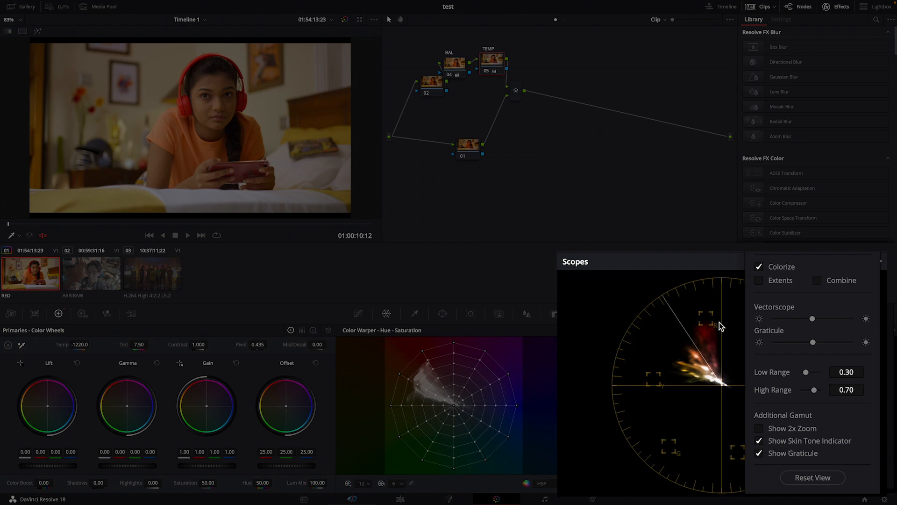
click(885, 339)
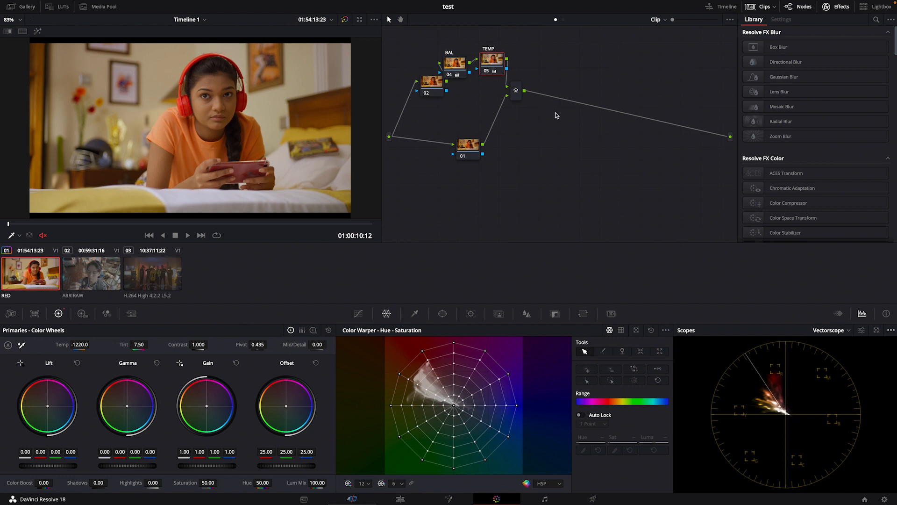
Spread out the node tree by lowering the TEMP node, moving node 02 up and outward, and lowering node 01
mouse_move(493, 68)
mouse_down()
mouse_move(499, 73)
mouse_move(490, 80)
mouse_up()
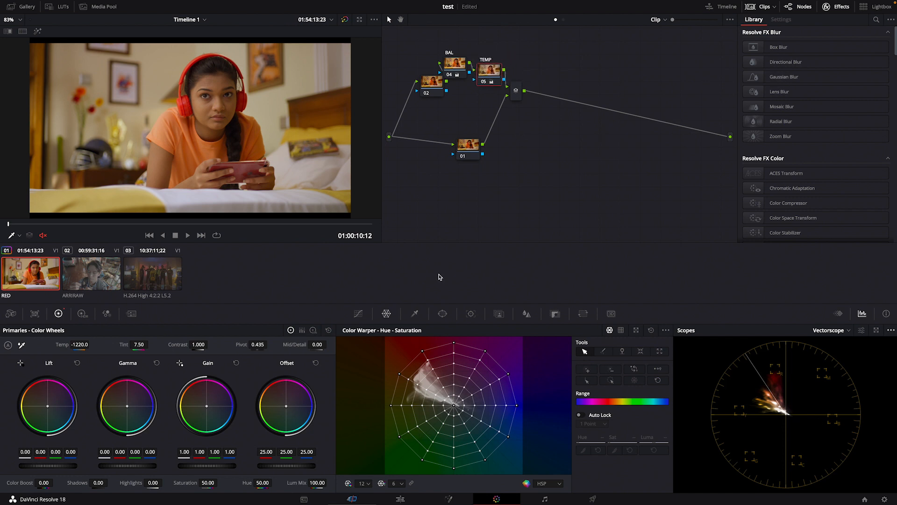
drag(427, 81, 411, 66)
mouse_move(471, 147)
mouse_down()
mouse_move(496, 164)
mouse_move(479, 149)
mouse_move(472, 163)
mouse_up()
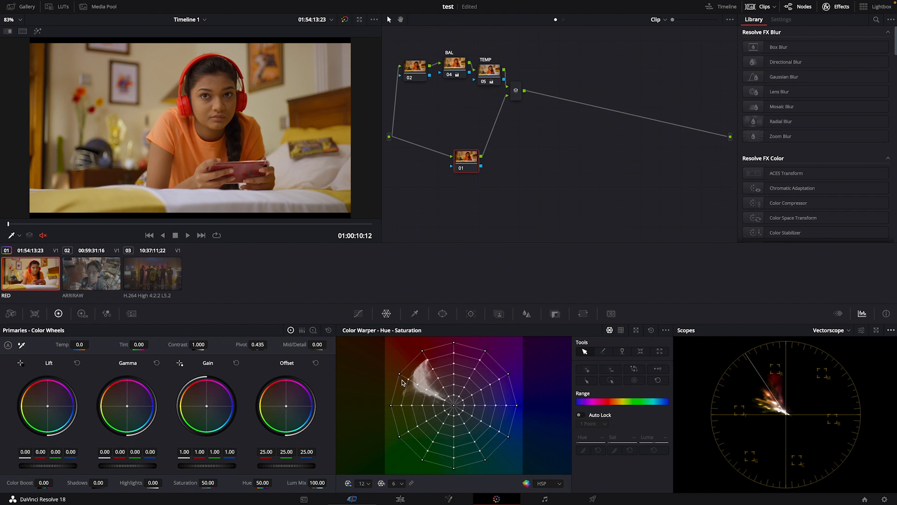
Shift the skin-tone point of node 01's Color Warper to hue 0.93 and saturation 1.15, and save the project
drag(400, 375, 404, 374)
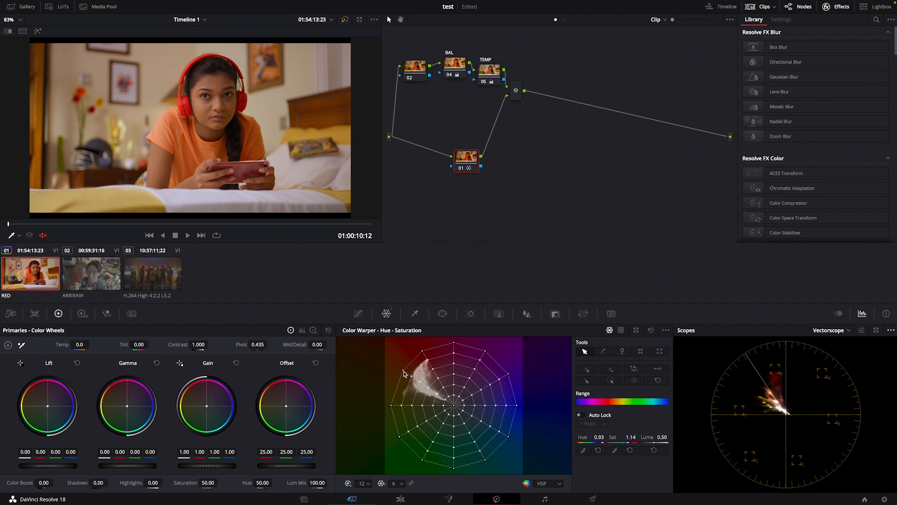
drag(405, 374, 403, 377)
drag(402, 375, 405, 372)
key(ctrl+s)
Move node 01 closer to the source input and lower node 02 slightly
drag(464, 164, 443, 161)
drag(424, 69, 415, 84)
right_click(415, 84)
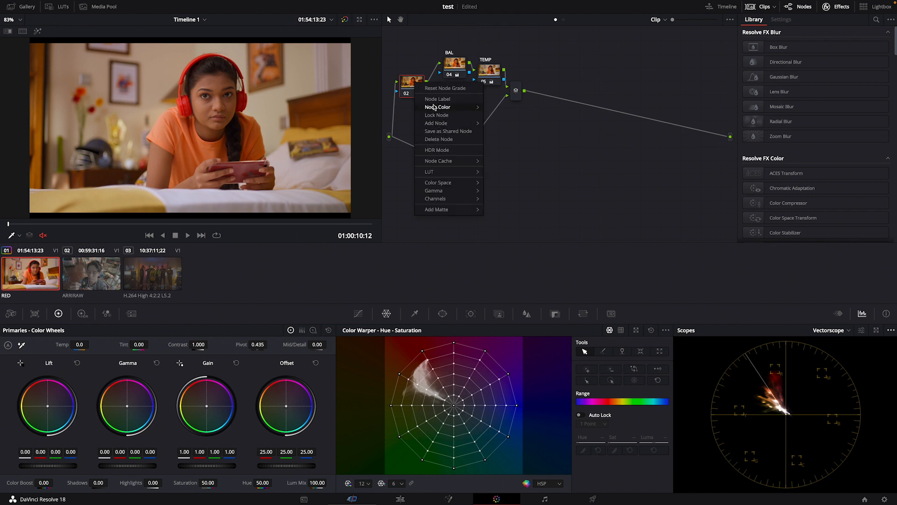
click(437, 150)
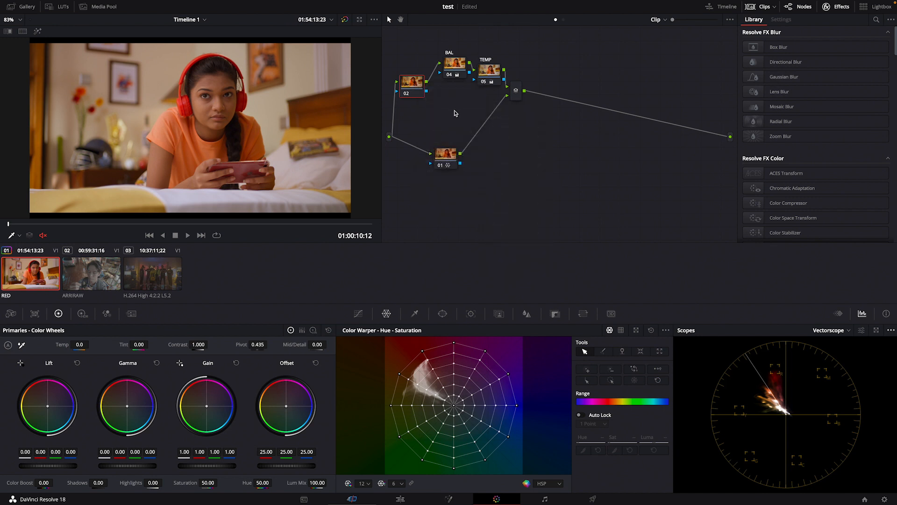
right_click(414, 91)
click(434, 150)
Label node 02 as HDR and node 01 as SKIN
right_click(411, 91)
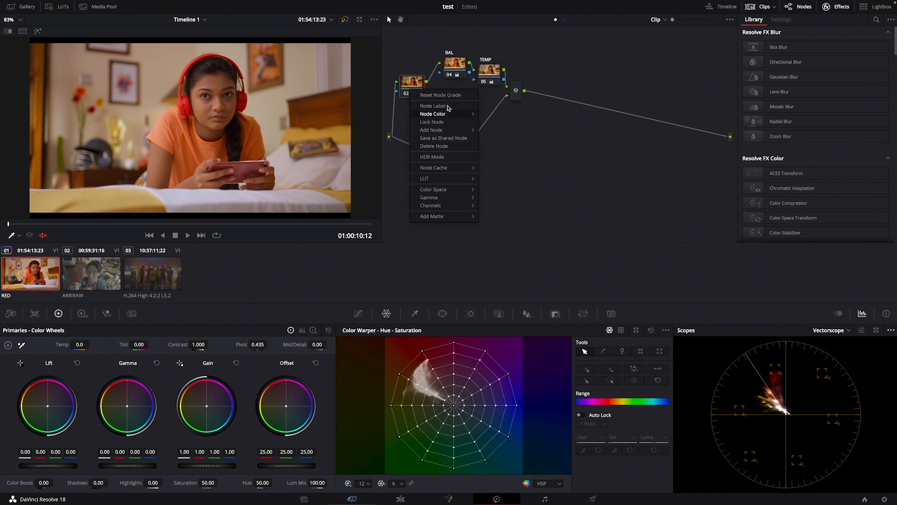
click(441, 107)
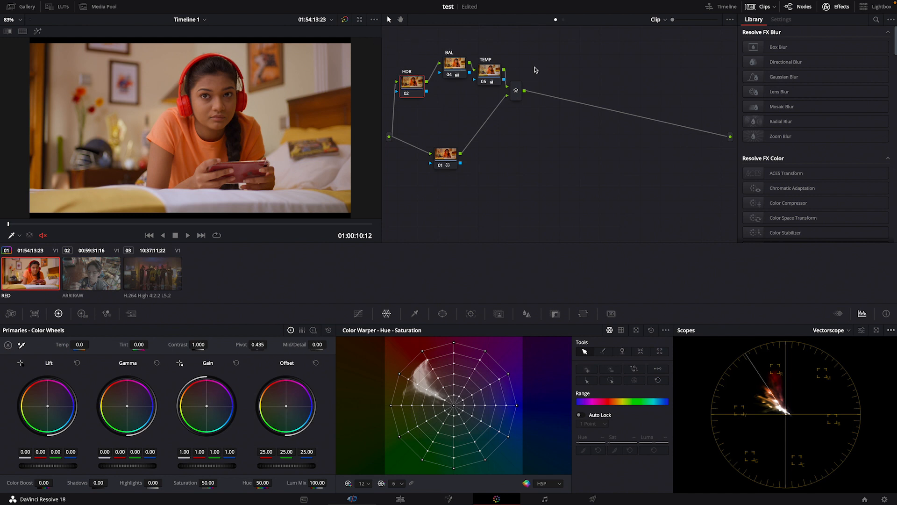
drag(457, 148, 458, 151)
right_click(450, 157)
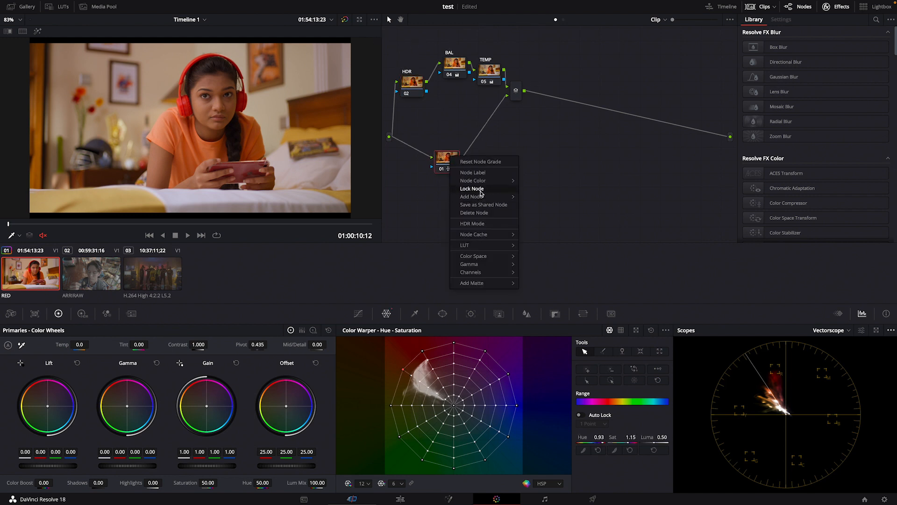
click(482, 188)
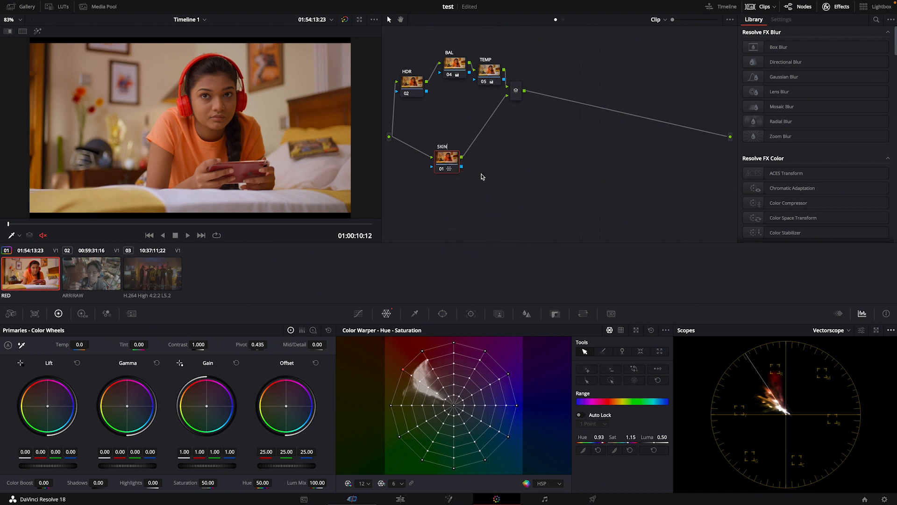
Add a serial node after the parallel mixer and place it with some space behind the mixer
drag(516, 89, 518, 96)
right_click(518, 97)
mouse_move(568, 102)
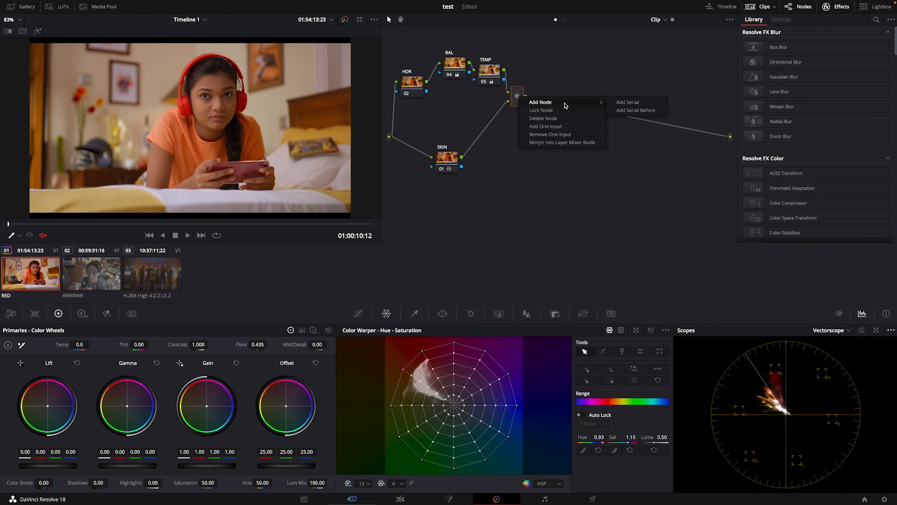
click(624, 102)
drag(556, 104, 569, 101)
Add a circular power window on the new node and stretch it around the woman to size 59.79 and aspect 57.93
click(443, 313)
click(353, 387)
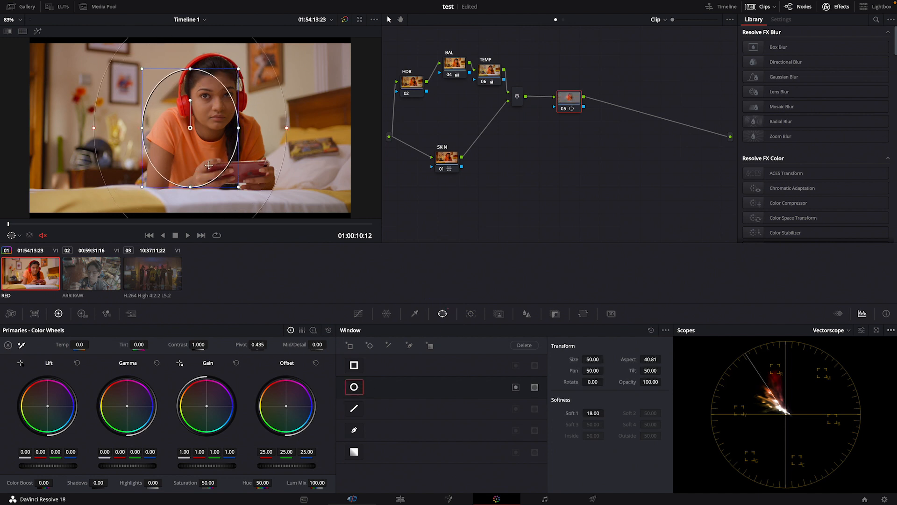
drag(209, 165, 217, 202)
drag(266, 128, 303, 128)
drag(286, 172, 278, 170)
drag(295, 126, 311, 127)
drag(209, 202, 209, 212)
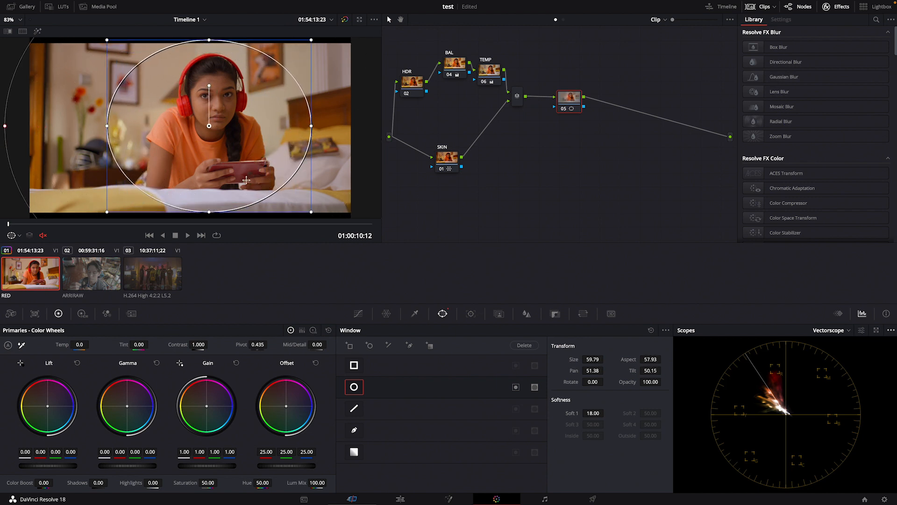
Enable editable splines for the custom curve of the windowed node, with its white point selected
click(358, 313)
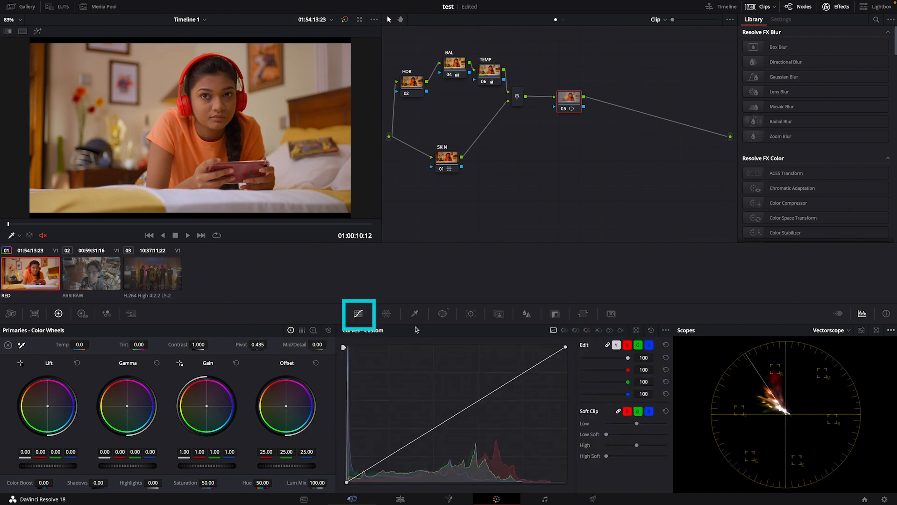
click(566, 347)
click(666, 330)
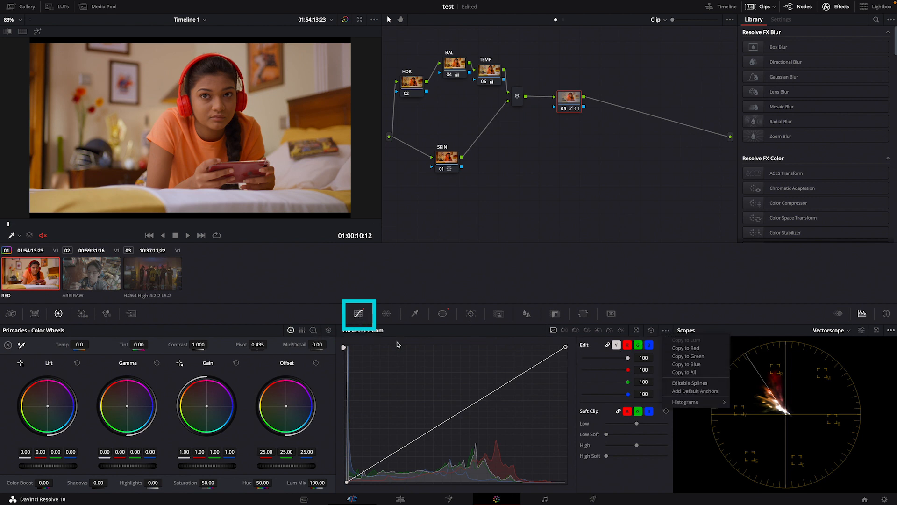
click(666, 331)
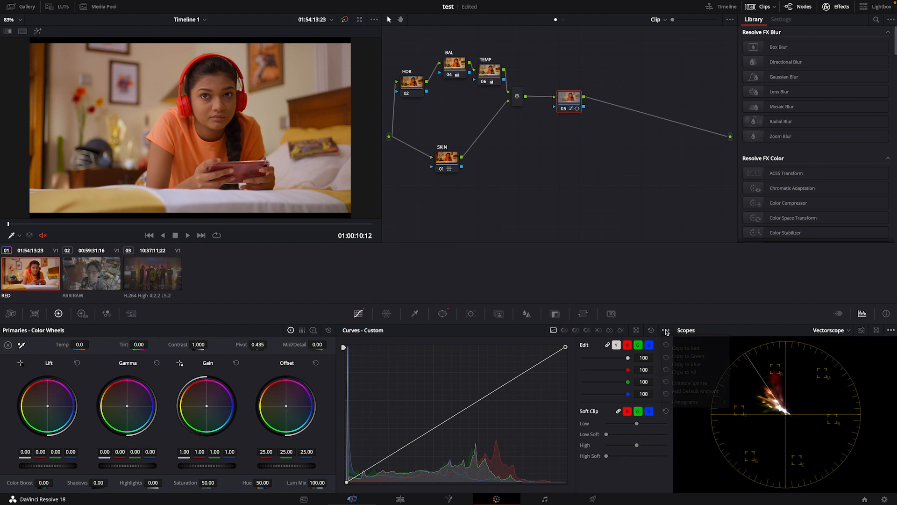
click(666, 331)
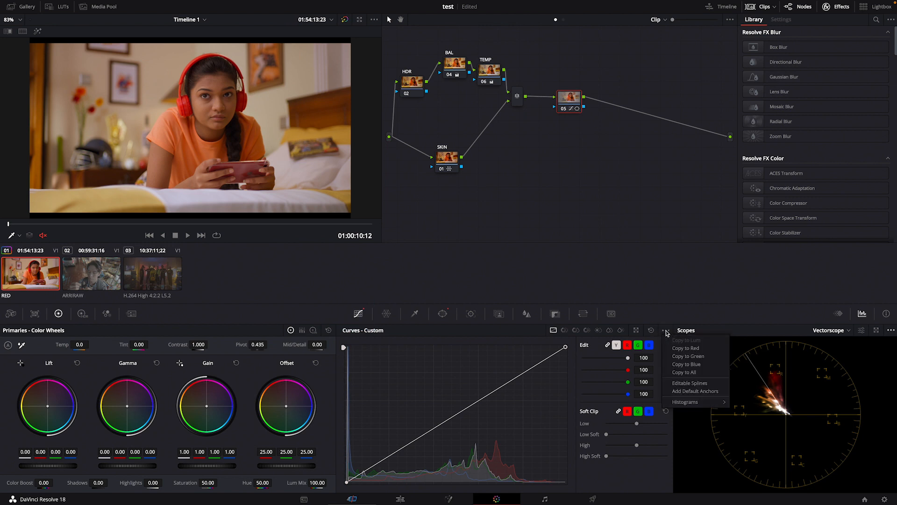
click(665, 332)
click(666, 333)
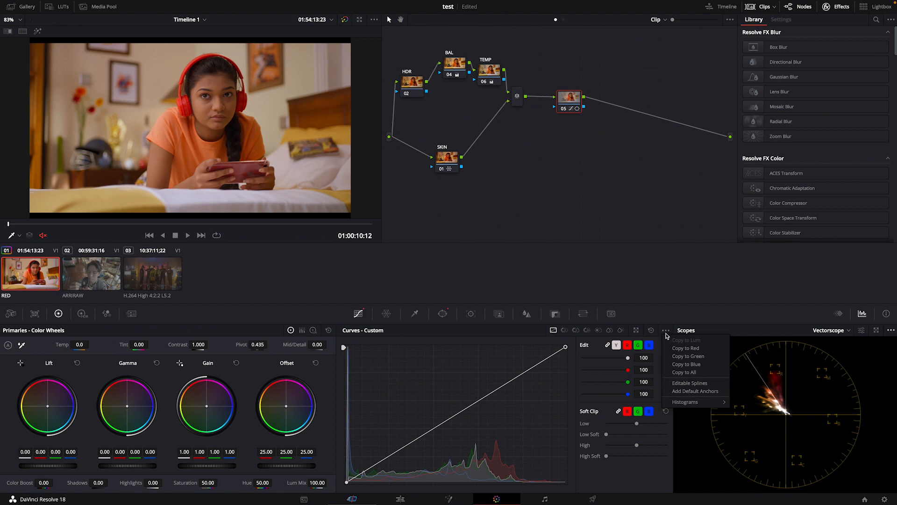
click(679, 384)
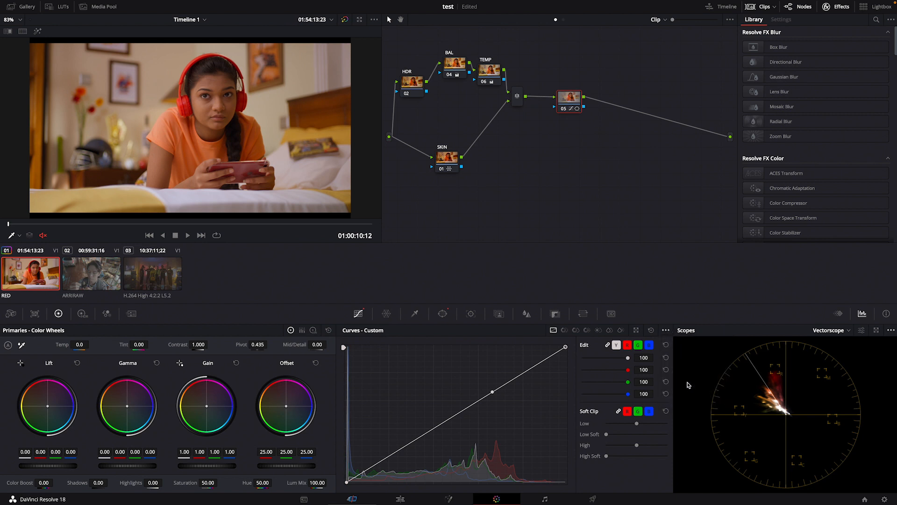
Raise the white point's spline handle slightly to brighten the upper part of the custom curve
click(492, 392)
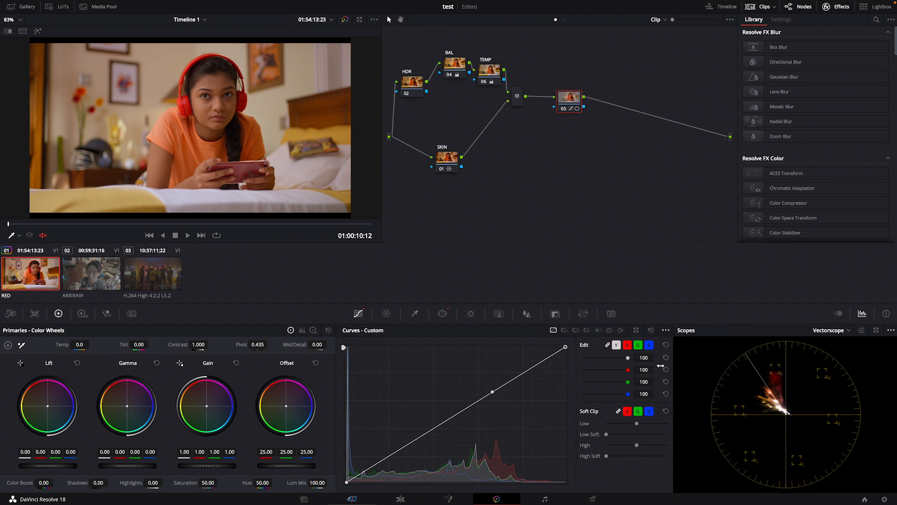
click(664, 331)
click(664, 331)
drag(494, 392, 486, 384)
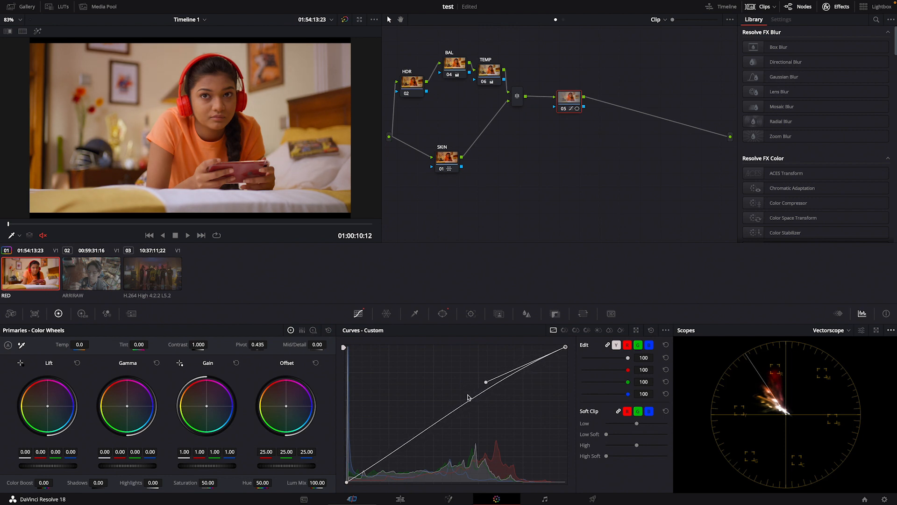
Add an outside node after the windowed node and slightly lower its custom curve's white-point spline handle to darken the background
right_click(567, 101)
mouse_move(608, 140)
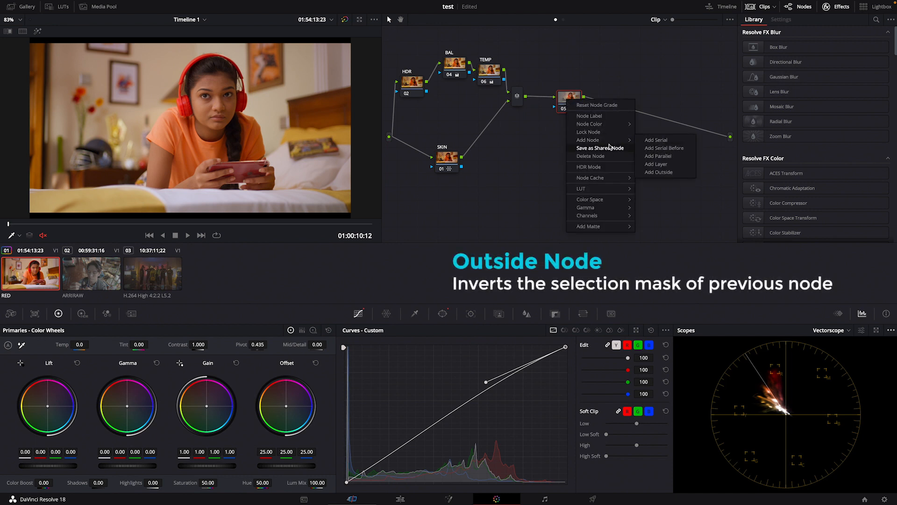
click(657, 172)
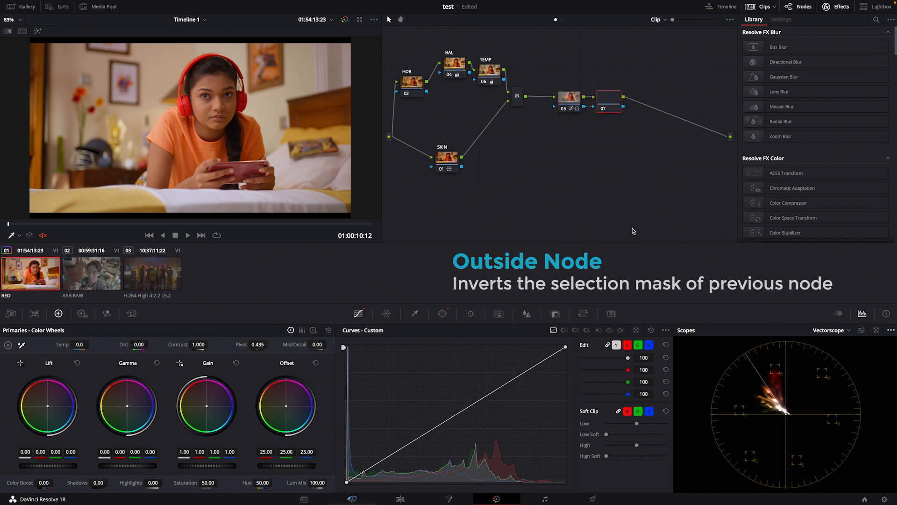
drag(491, 396, 493, 407)
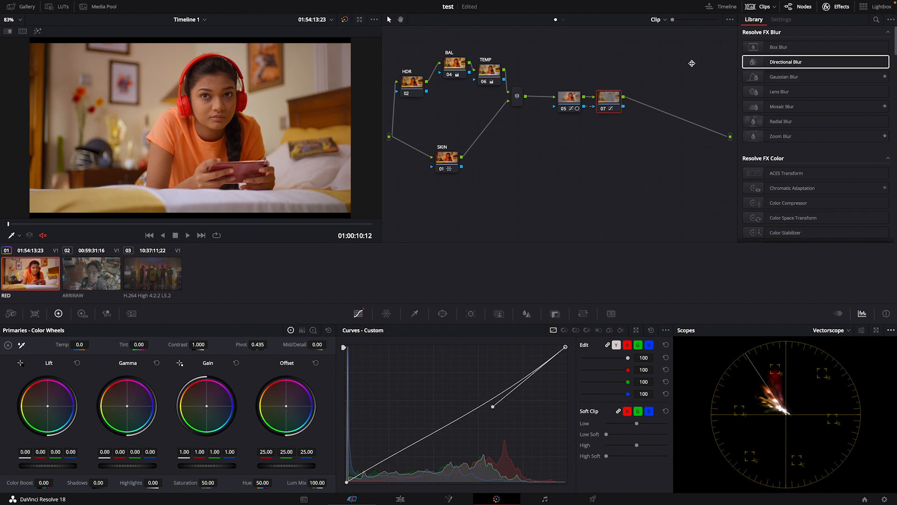
Hide the clip thumbnails, enlarge the viewer, and toggle the windowed and outside nodes to compare the image before and after
click(761, 7)
scroll(284, 199, down, 2)
scroll(335, 229, up, 3)
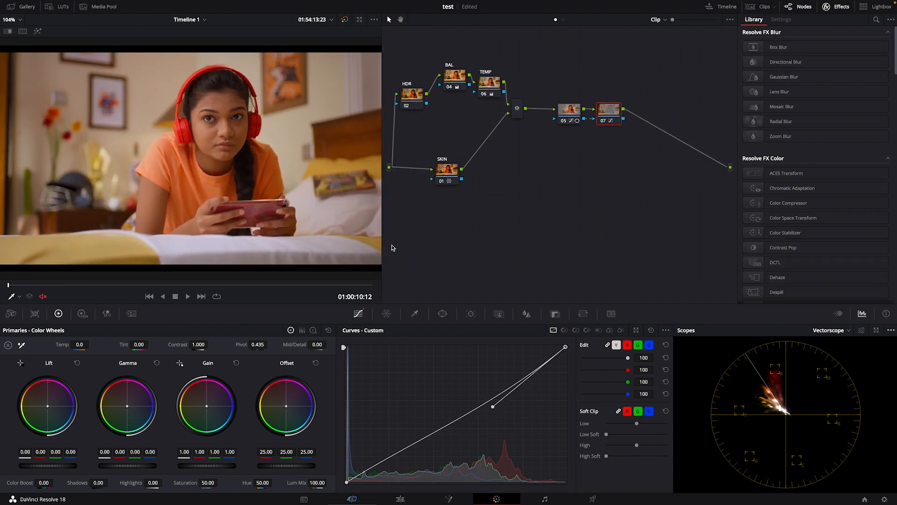
drag(382, 245, 540, 250)
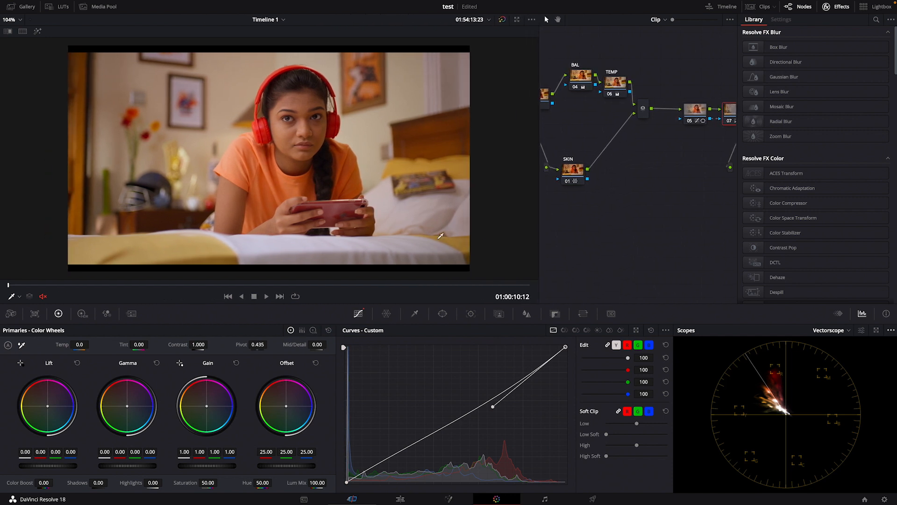
click(696, 109)
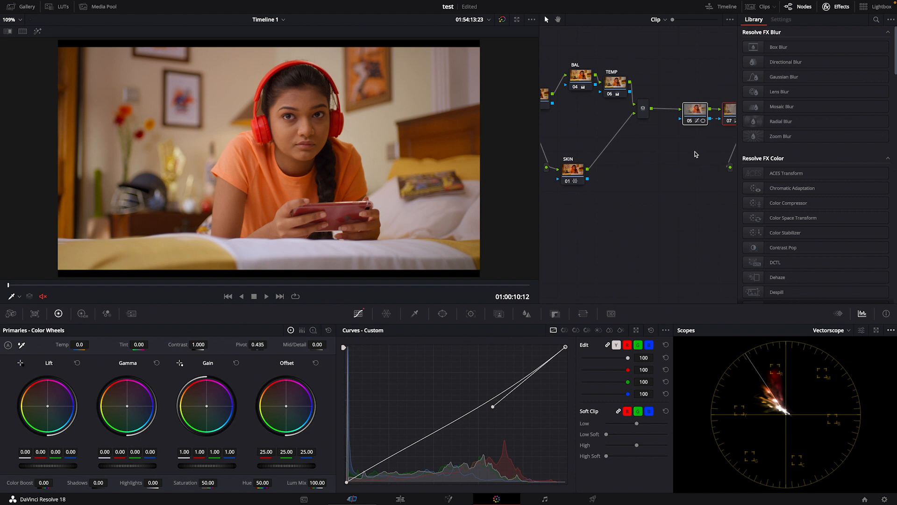
key(ctrl+d)
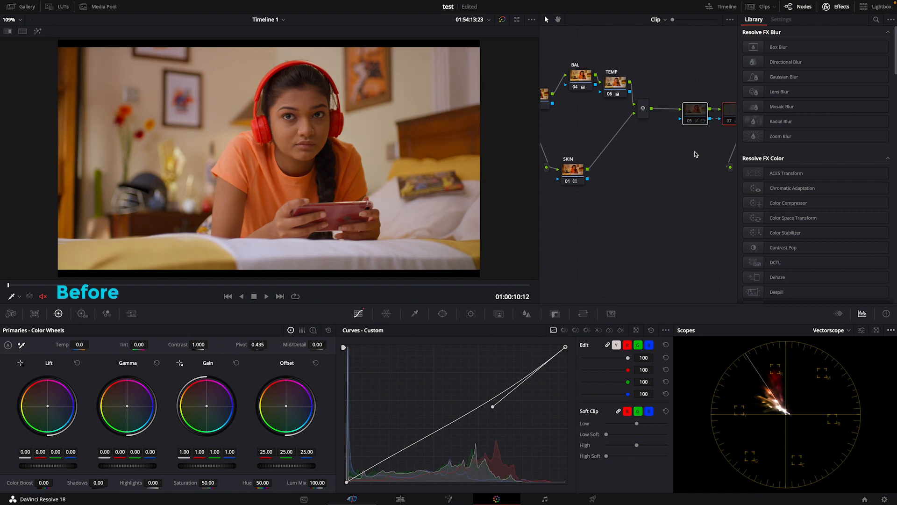
key(ctrl+d)
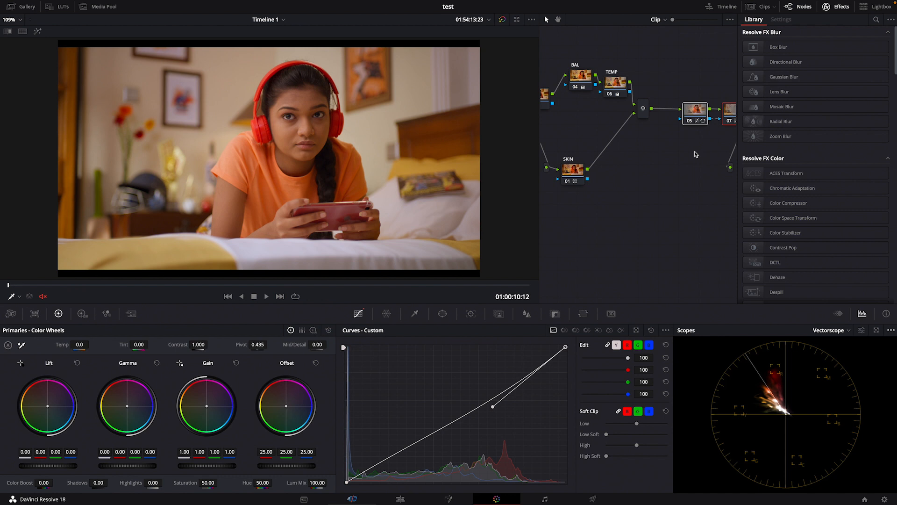
key(ctrl+d)
Show the clip thumbnails again and widen the node graph so the whole node tree fits
click(799, 7)
click(800, 7)
click(826, 7)
click(826, 7)
click(762, 6)
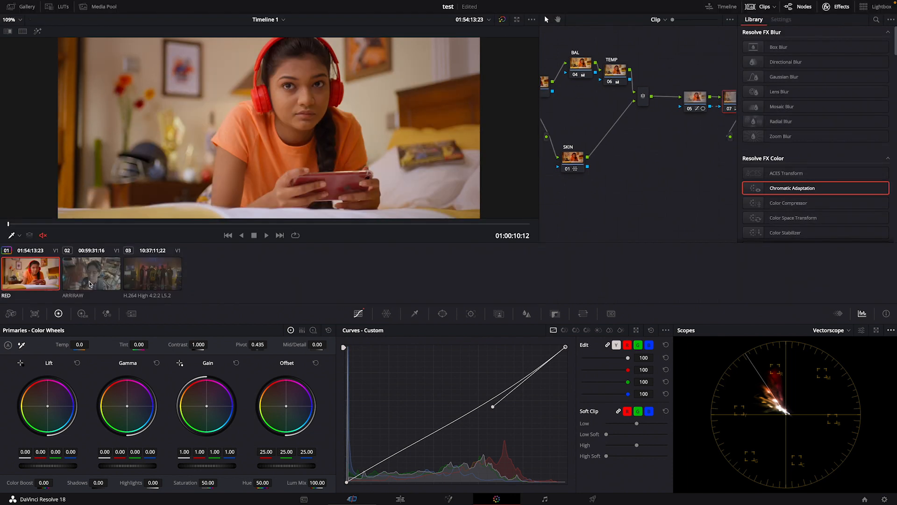
drag(538, 161, 366, 166)
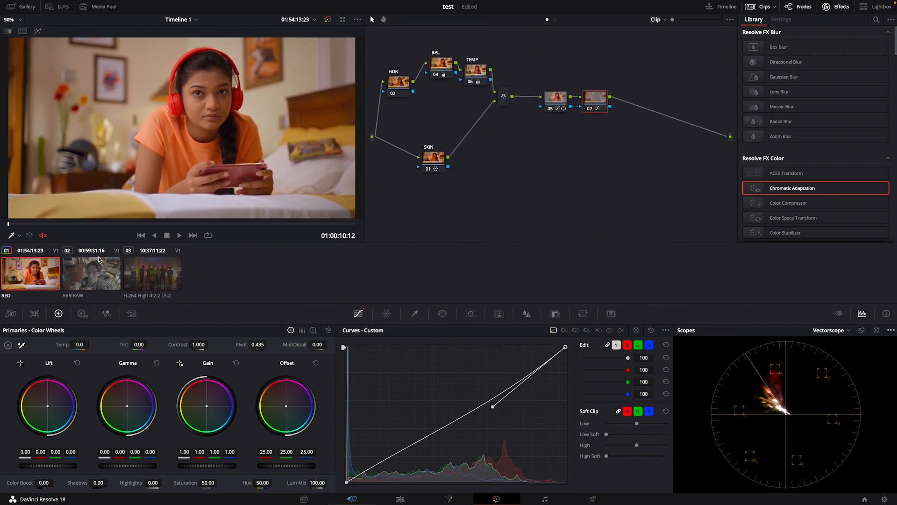
Copy the RED clip's grade to the ARRIRAW clip and reset the grades of its BAL, TEMP and SKIN nodes
click(100, 283)
middle_click(38, 283)
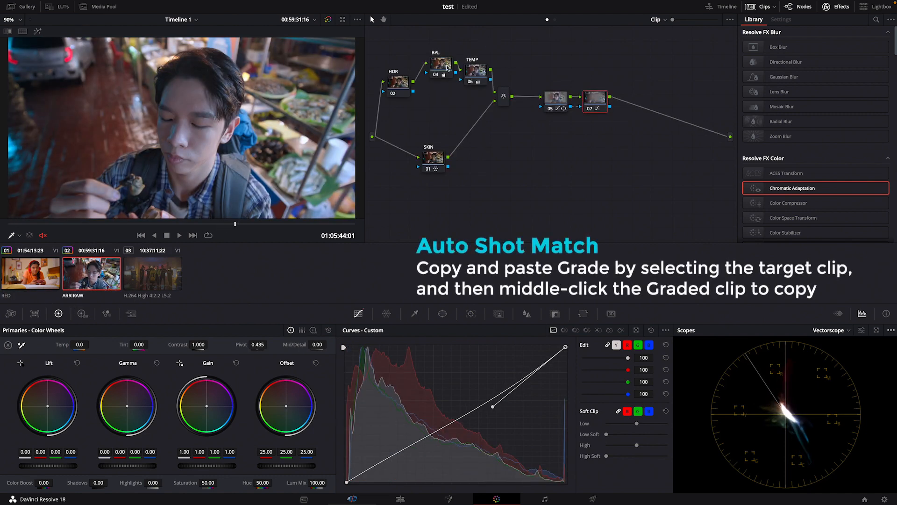
right_click(475, 77)
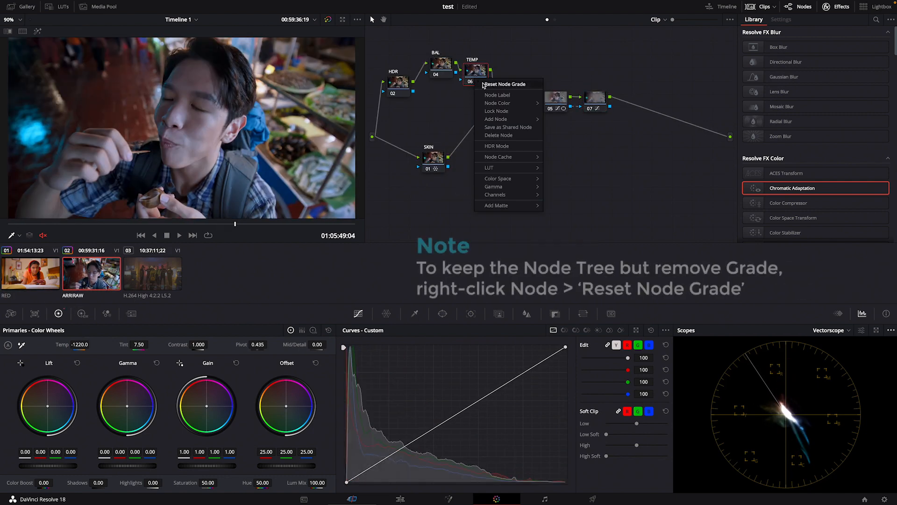
click(484, 86)
right_click(431, 161)
click(441, 166)
Reset the grades of nodes 05 and 07 behind the mixer while keeping the node tree
drag(556, 102, 562, 96)
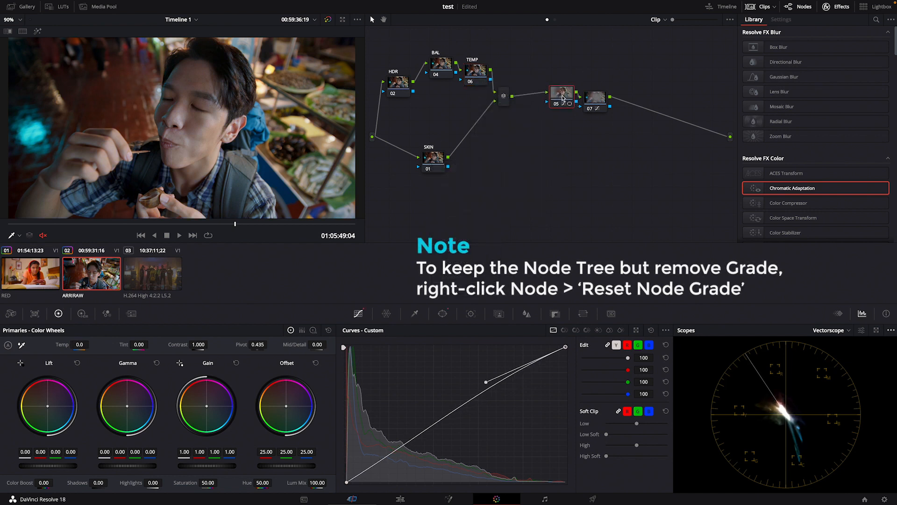
right_click(566, 91)
click(591, 102)
right_click(591, 103)
click(600, 104)
right_click(562, 99)
click(568, 103)
Slightly rearrange the BAL, TEMP, SKIN, 05 and 07 nodes within the ARRIRAW clip's node tree
drag(564, 109, 609, 105)
drag(439, 70, 433, 78)
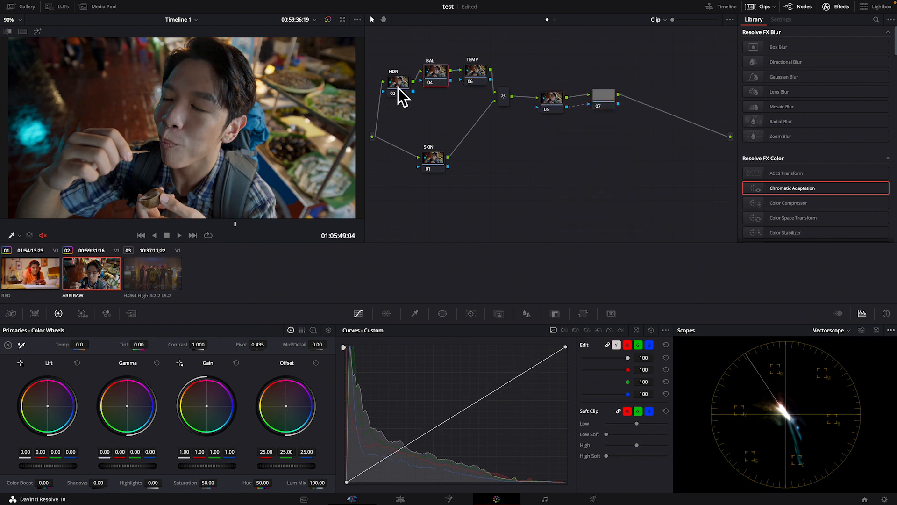
drag(428, 161, 428, 165)
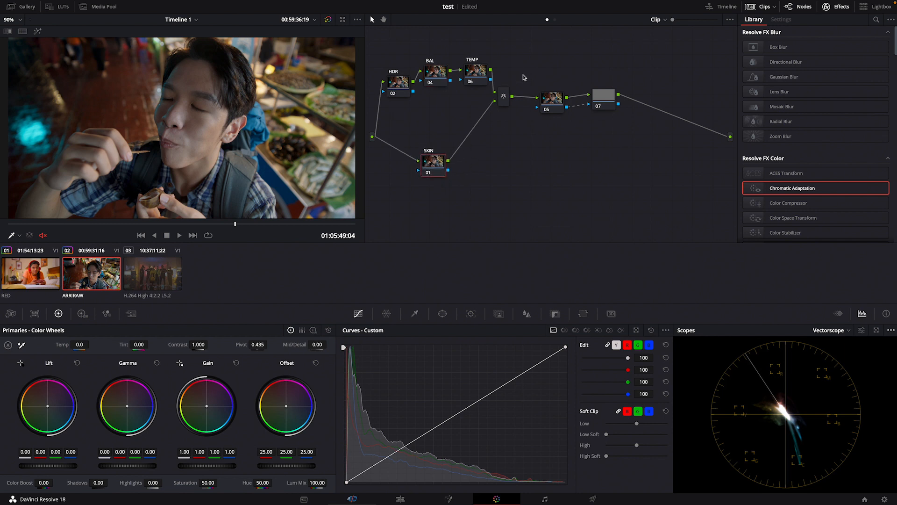
drag(555, 107, 558, 109)
drag(434, 85, 475, 89)
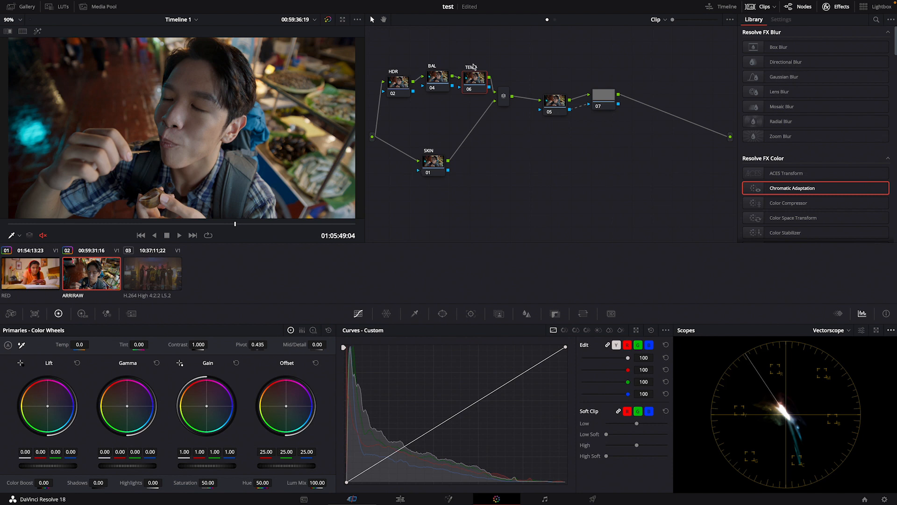
Balance the BAL node against the Waveform scope with lift -0.03, gamma 0.02, gain 1.05 and offset 32.77
click(443, 80)
click(836, 330)
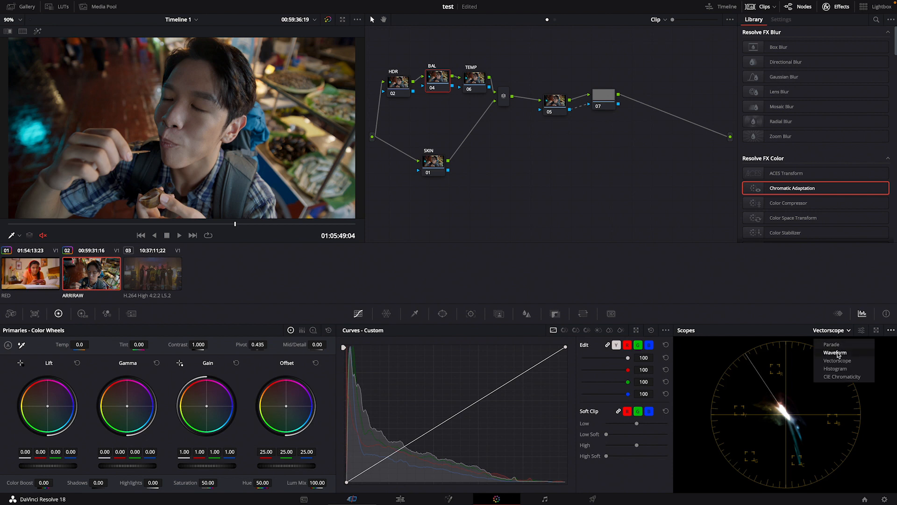
click(836, 353)
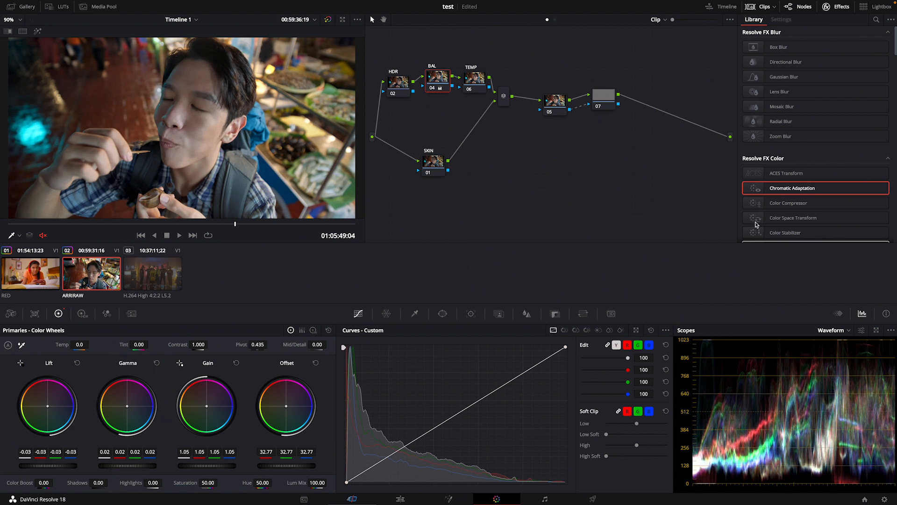
Set the TEMP node's temperature to -348.0 and its tint to 9.70
mouse_move(475, 89)
mouse_down()
mouse_move(435, 79)
mouse_move(482, 84)
mouse_up()
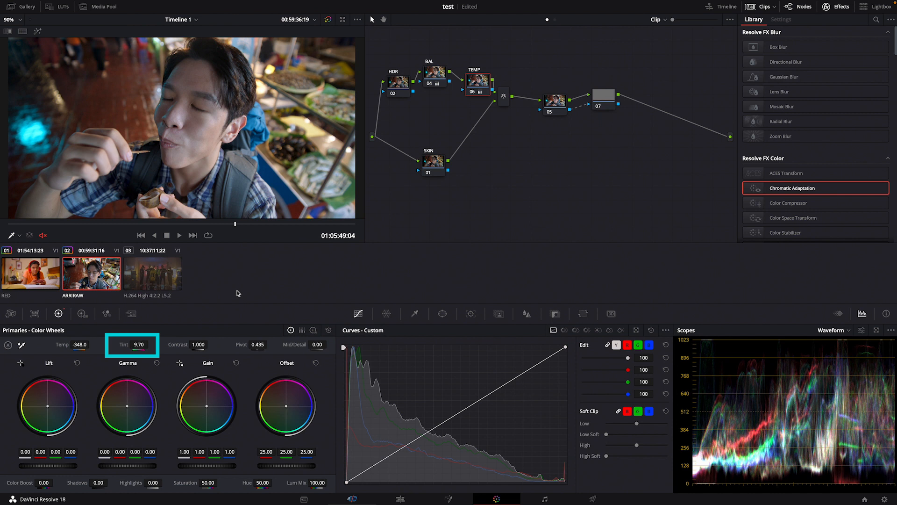
With the Vectorscope shown, warp the SKIN node's outer orange-red Color Warper point to hue 0.93 and saturation 1.38
drag(431, 162, 435, 161)
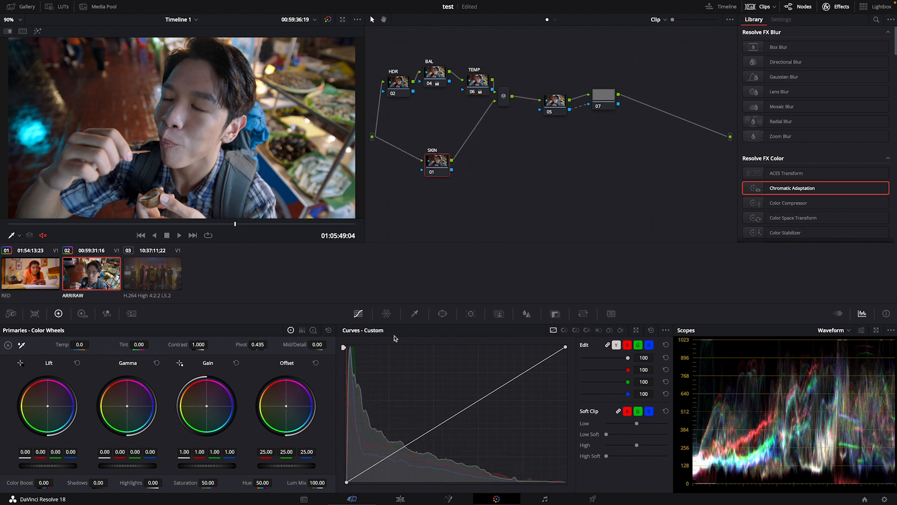
click(843, 332)
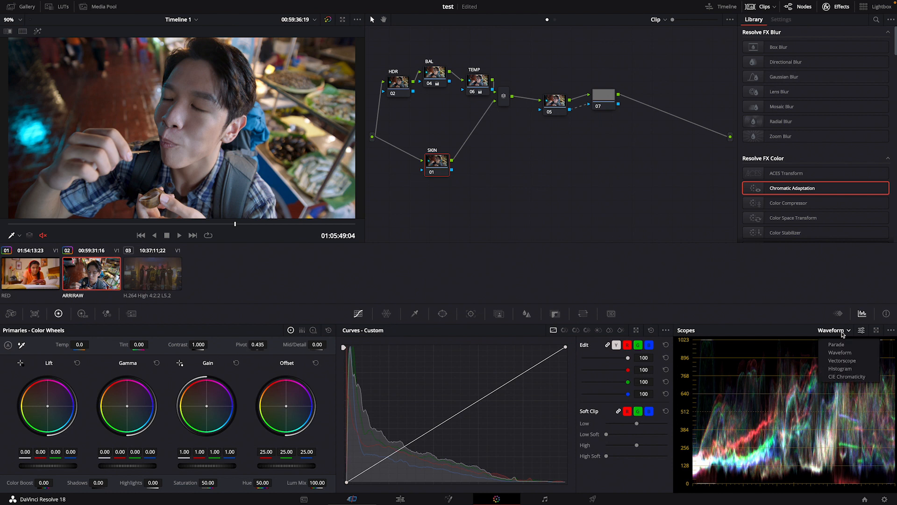
click(842, 361)
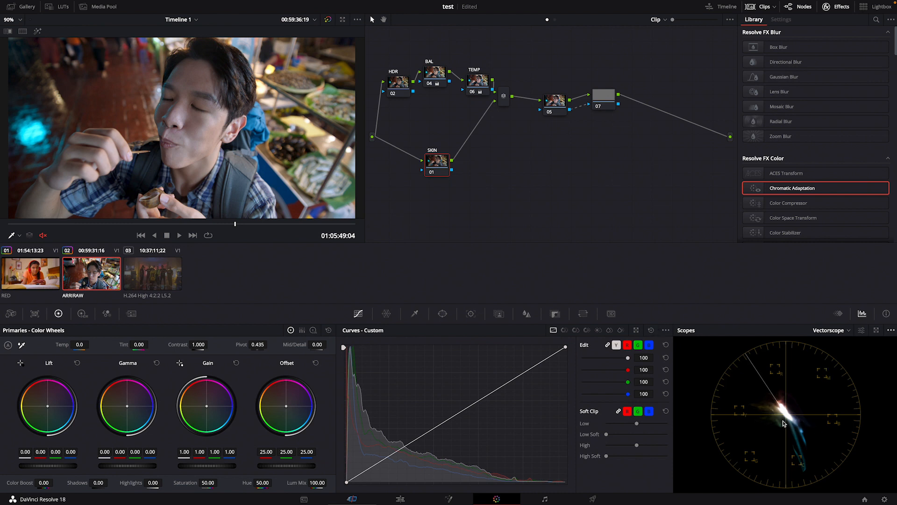
drag(437, 162, 456, 177)
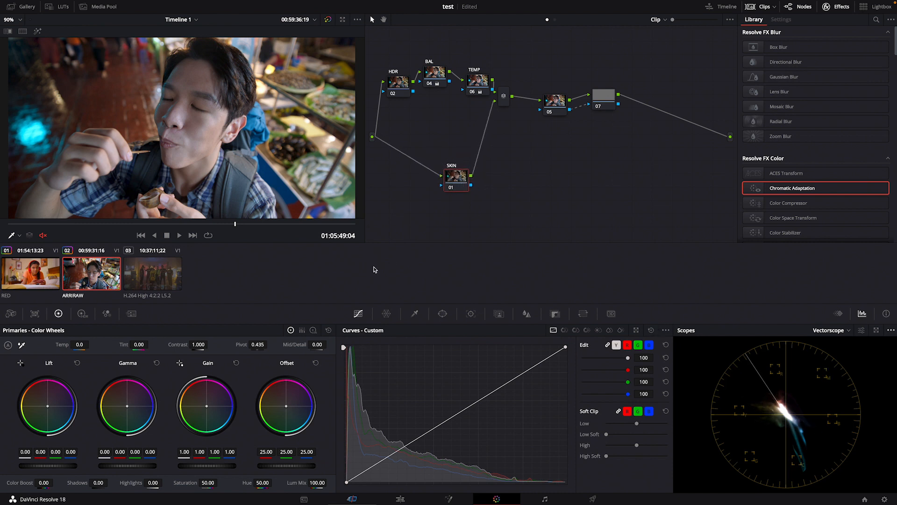
click(386, 313)
mouse_move(398, 375)
mouse_down()
mouse_move(386, 365)
mouse_move(393, 367)
mouse_up()
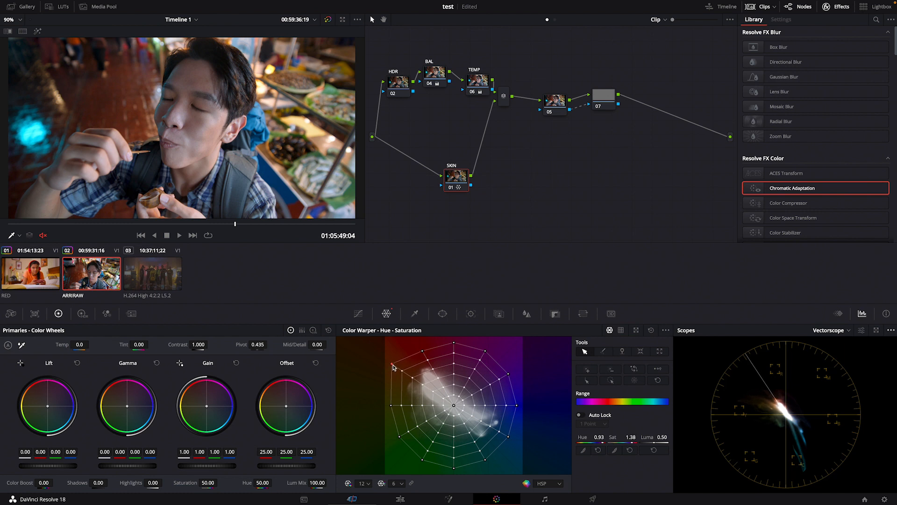
drag(462, 181, 458, 174)
Lower the HDR node's Light wheel exposure to -0.10 and toggle the node to compare before and after
drag(400, 90, 403, 85)
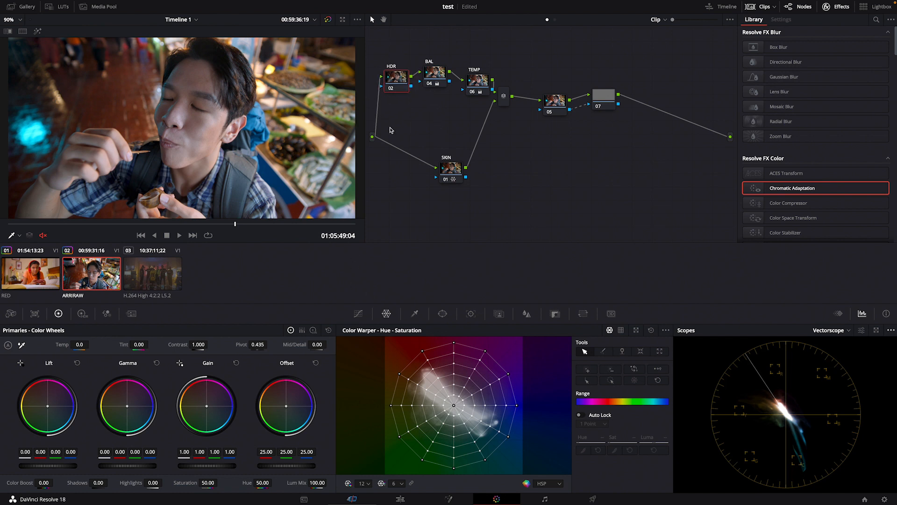
click(82, 314)
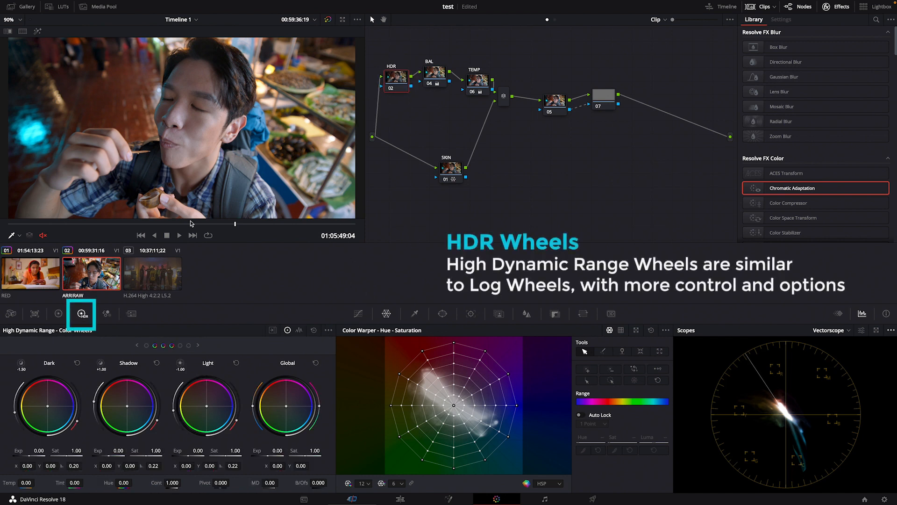
scroll(220, 128, down, 2)
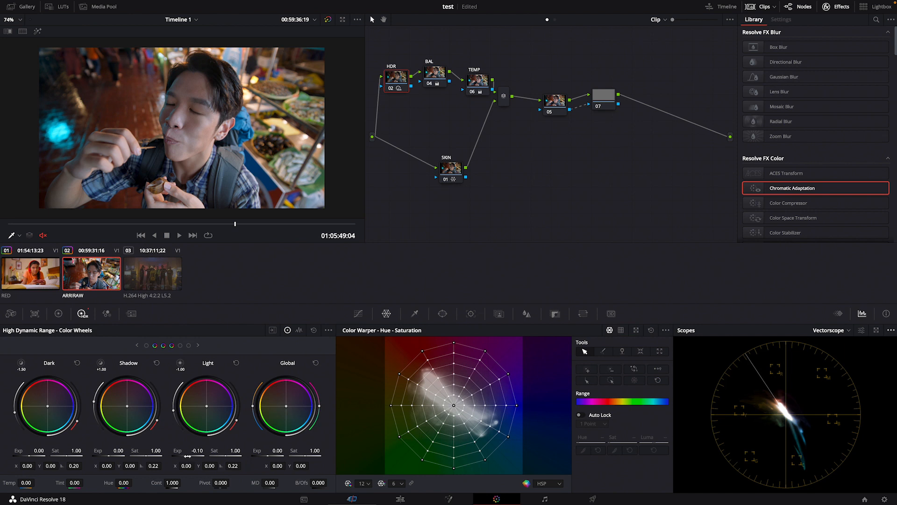
key(ctrl+d)
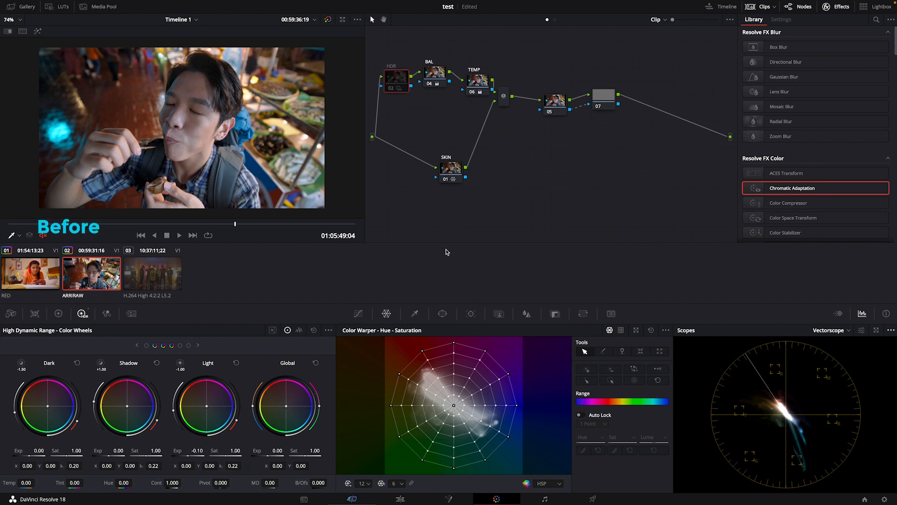
key(ctrl+d)
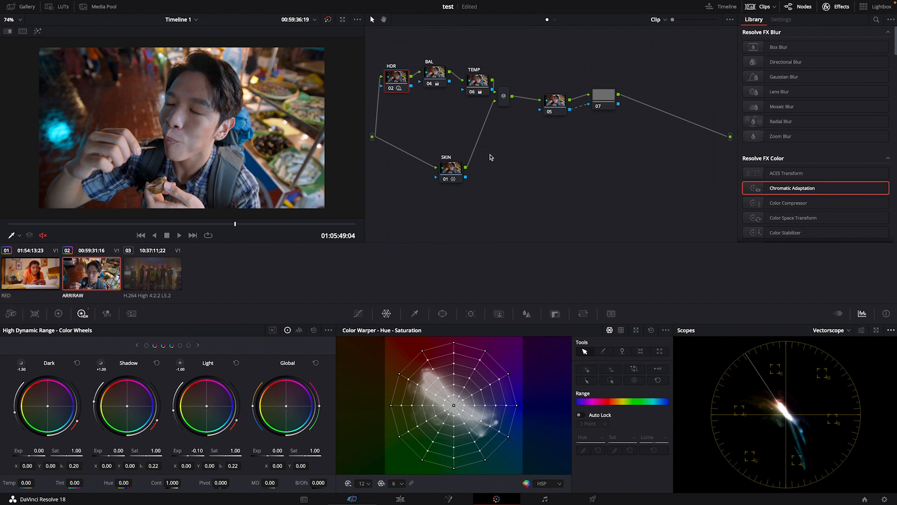
Tidy the SKIN and 05 node positions and add a circular power window on node 05
drag(458, 171, 444, 170)
drag(560, 106, 558, 123)
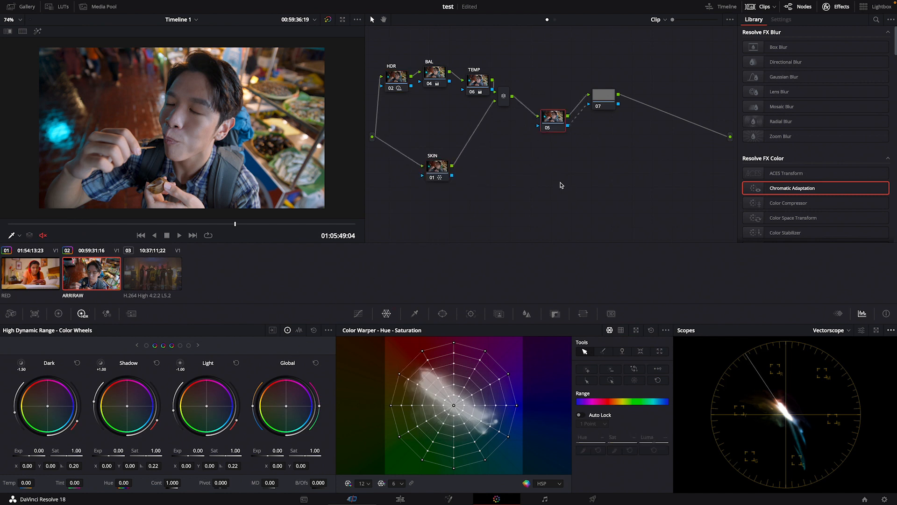
click(443, 313)
click(354, 386)
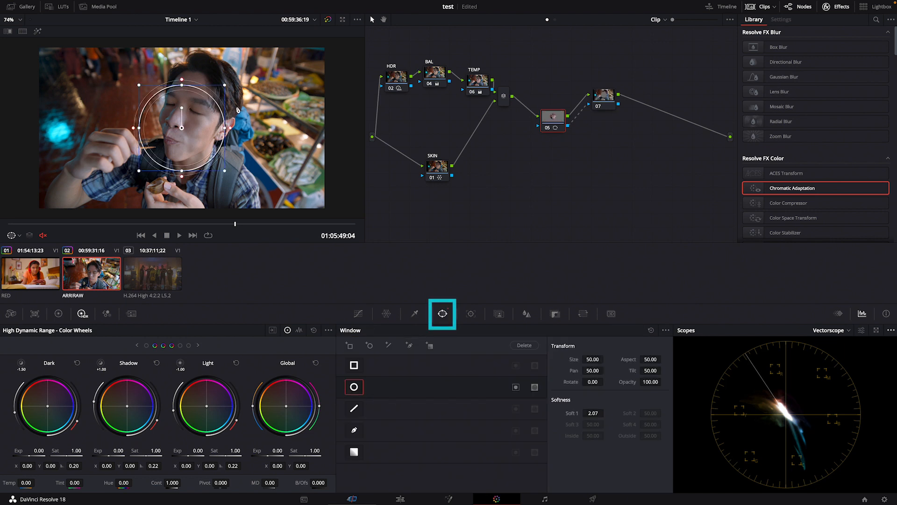
Stretch the circular window around the man to size 61.05 and aspect 59.39, with softness 18.00
drag(230, 128, 267, 134)
drag(181, 171, 182, 203)
drag(224, 125, 273, 127)
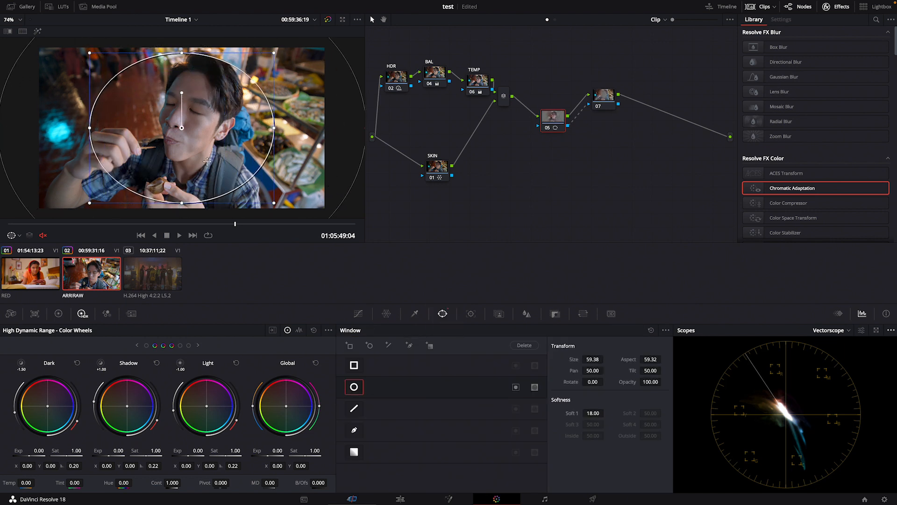
drag(182, 207, 183, 213)
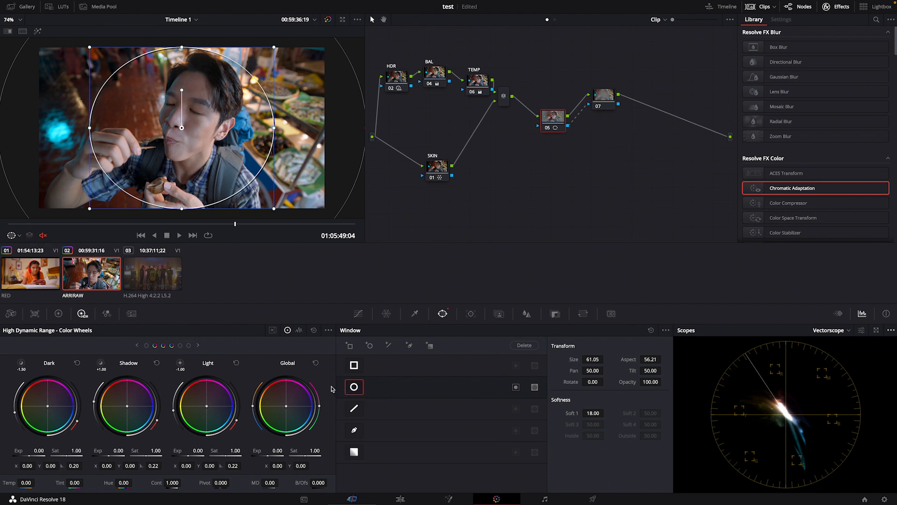
drag(90, 127, 82, 129)
drag(189, 123, 187, 125)
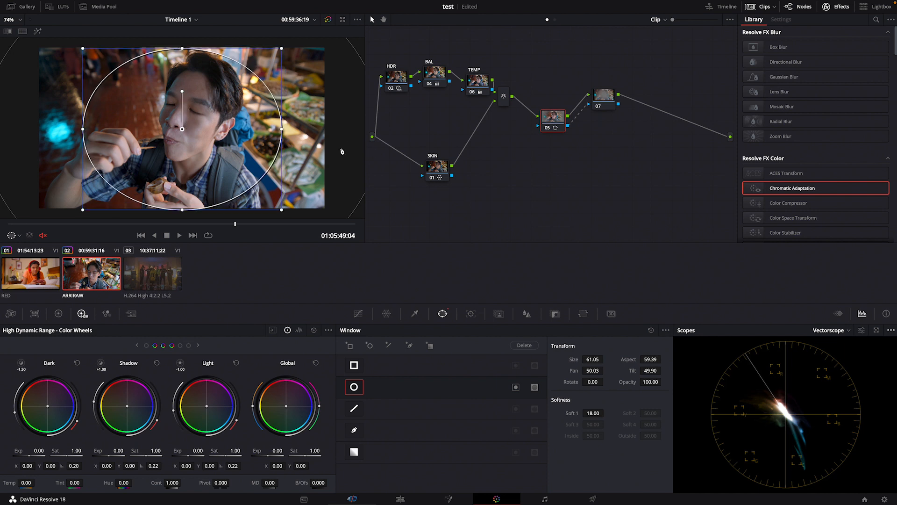
scroll(336, 140, down, 3)
drag(324, 133, 270, 134)
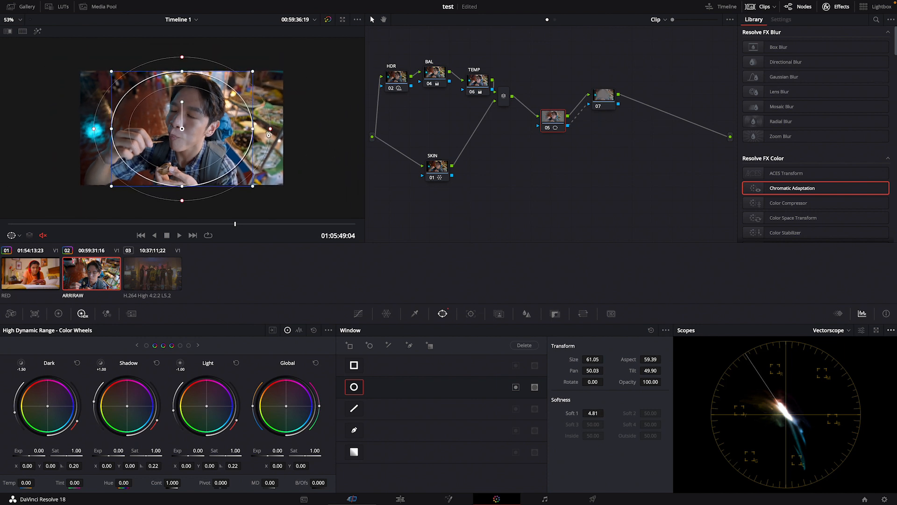
key(ctrl+z)
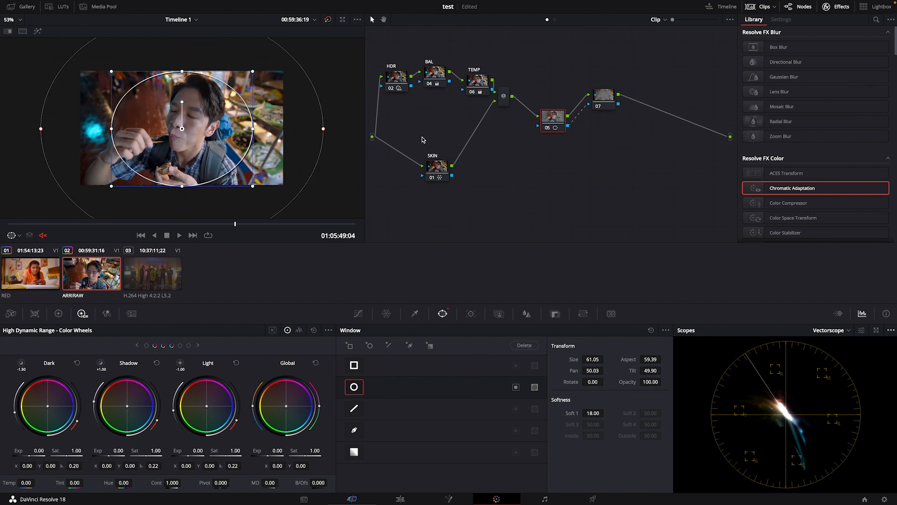
Bend the custom curve's highlight handle upward on windowed node 05 and downward on outside node 07
click(600, 96)
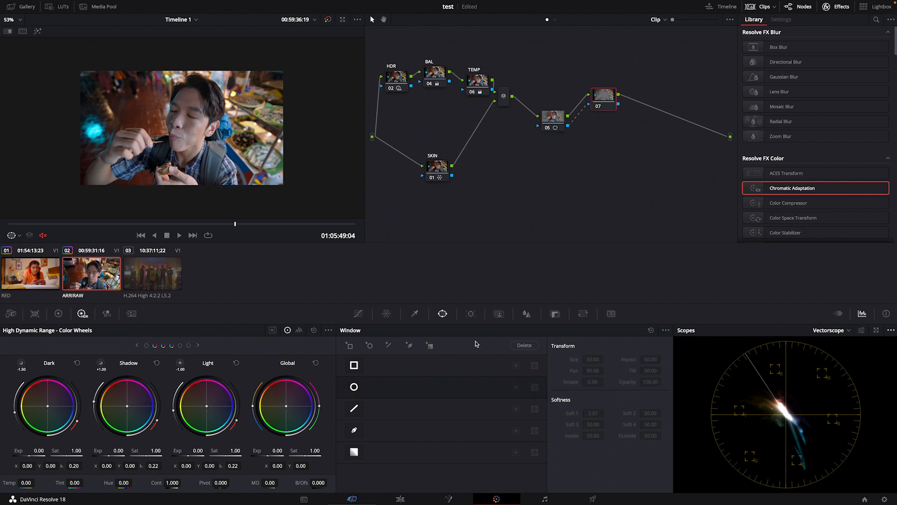
click(563, 117)
click(360, 316)
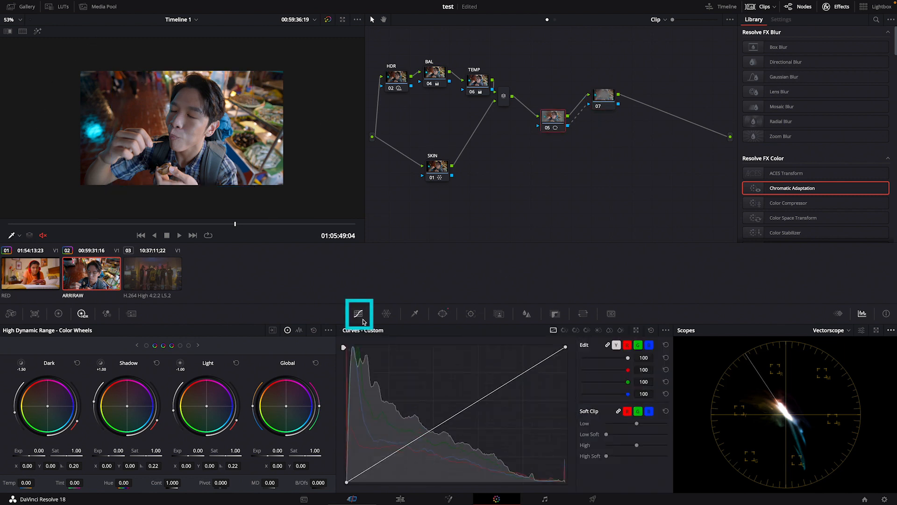
click(566, 346)
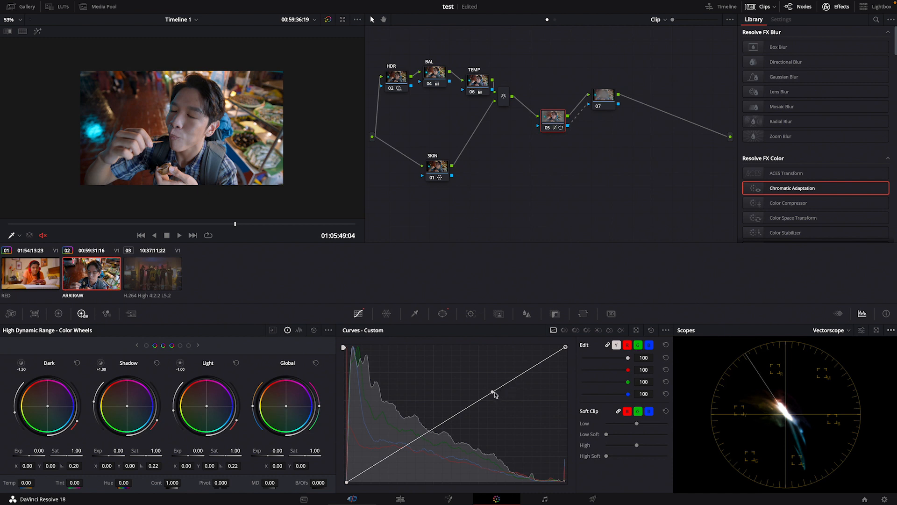
drag(491, 395, 477, 378)
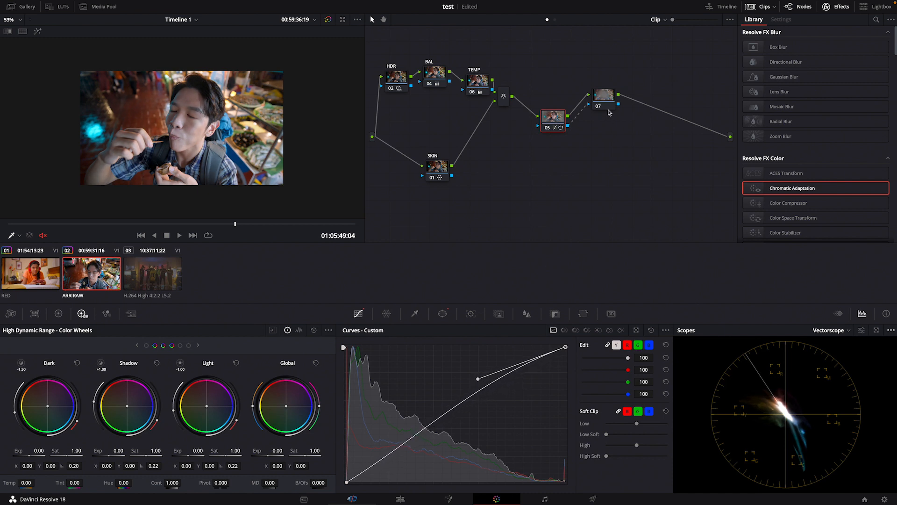
click(595, 105)
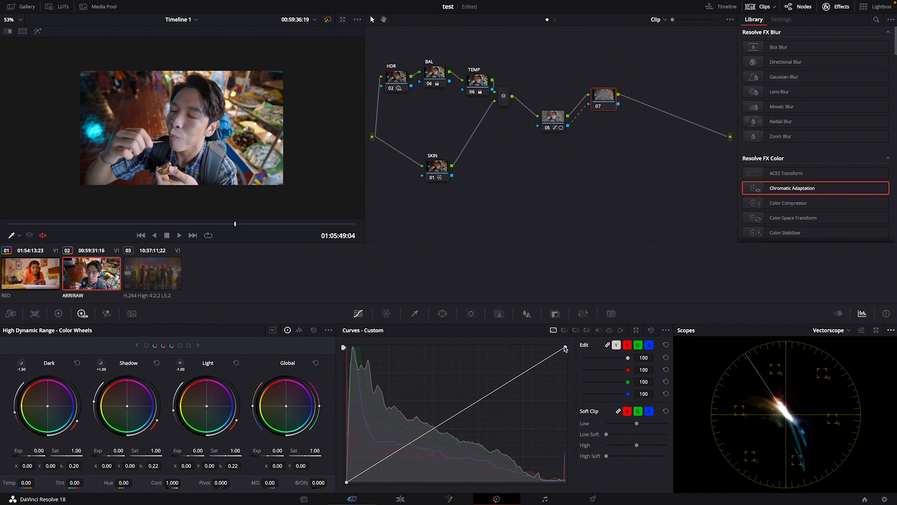
drag(493, 392, 502, 408)
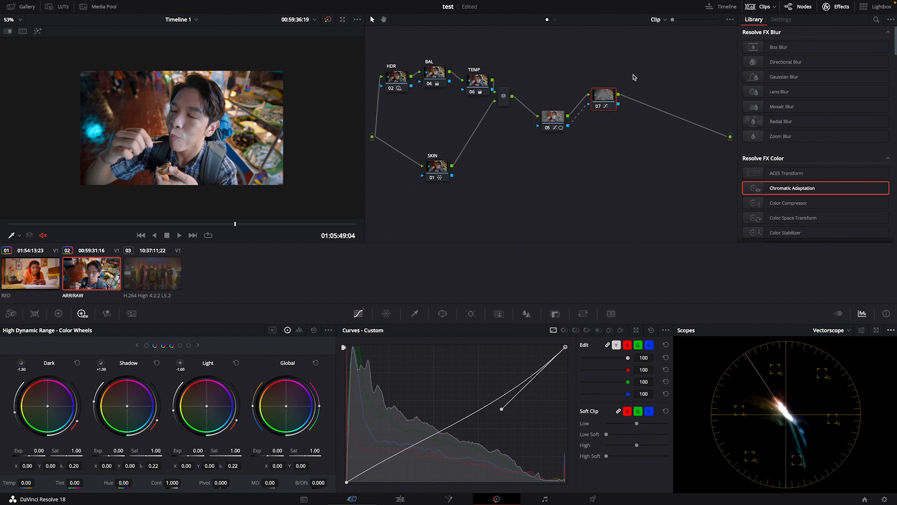
Enlarge the viewer and toggle nodes 05 and 07 together to compare the man with and without the window adjustments
click(756, 8)
scroll(307, 125, up, 5)
scroll(307, 125, down, 1)
drag(544, 93, 612, 139)
key(ctrl+d)
key(ctrl+d)
key(ctrl+d)
key(ctrl+d)
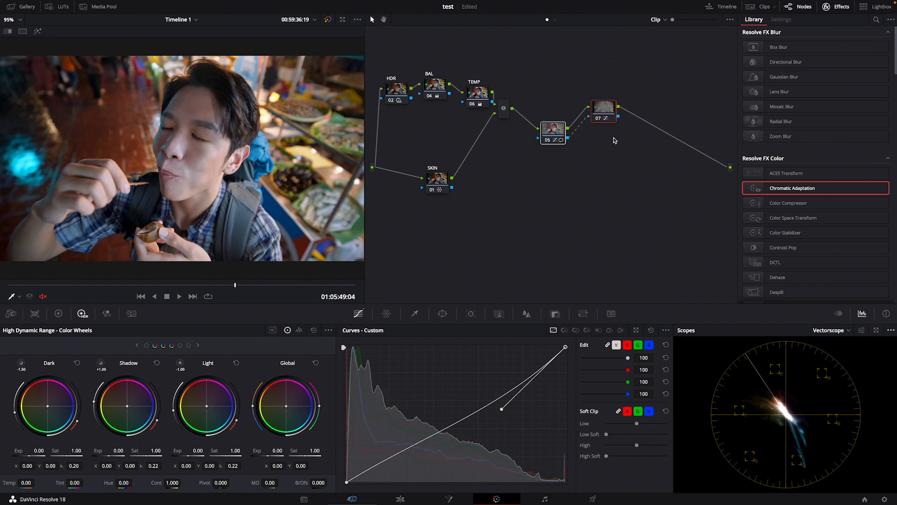
scroll(288, 157, down, 3)
scroll(288, 156, up, 2)
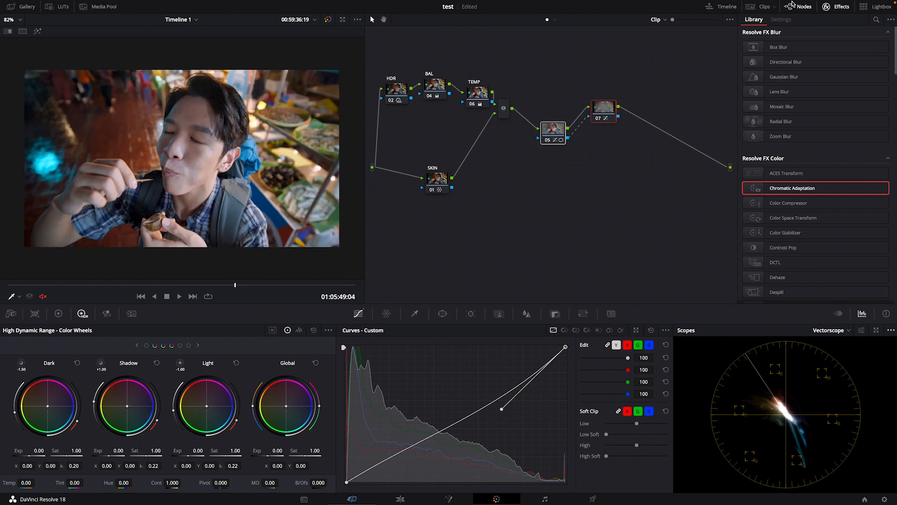
Bring back the clip thumbnails, move to 01:05:56:18 in the H.264 clip, and copy the ARRIRAW clip's grade onto it
click(762, 7)
click(157, 281)
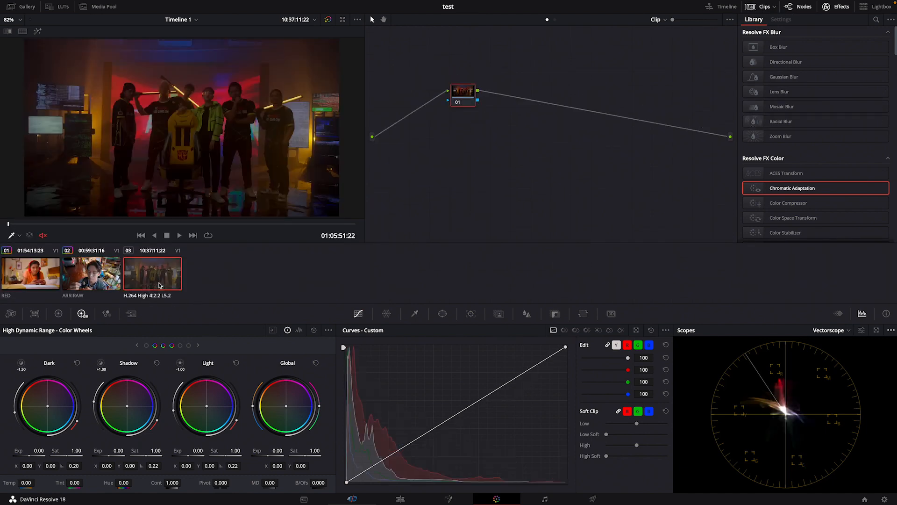
drag(243, 224, 207, 225)
drag(460, 109, 485, 125)
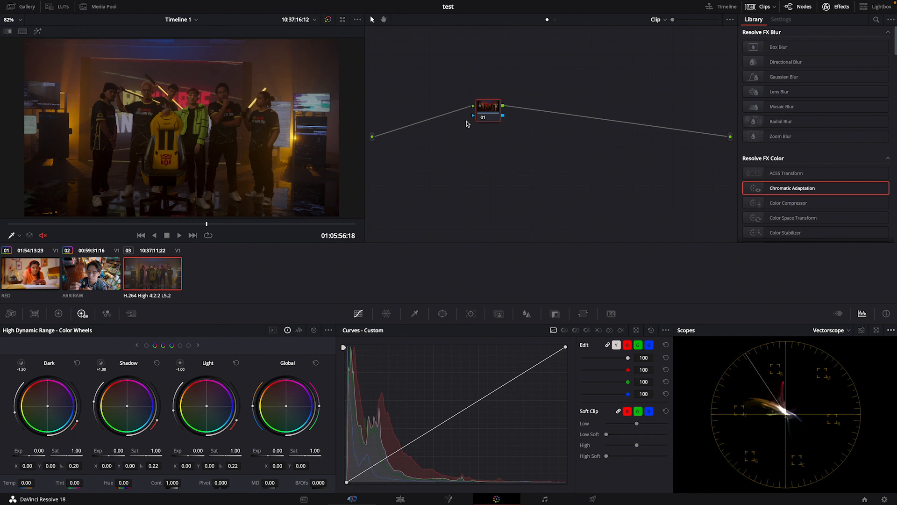
drag(490, 111, 496, 115)
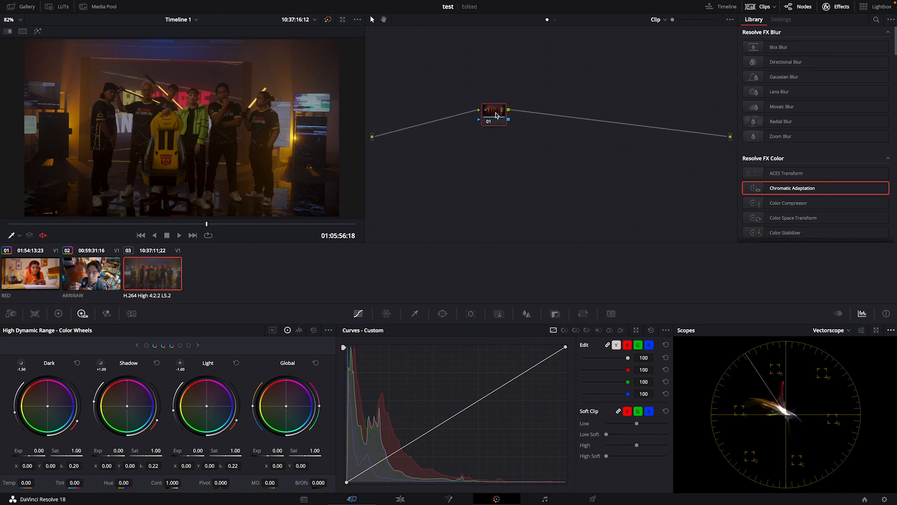
middle_click(84, 283)
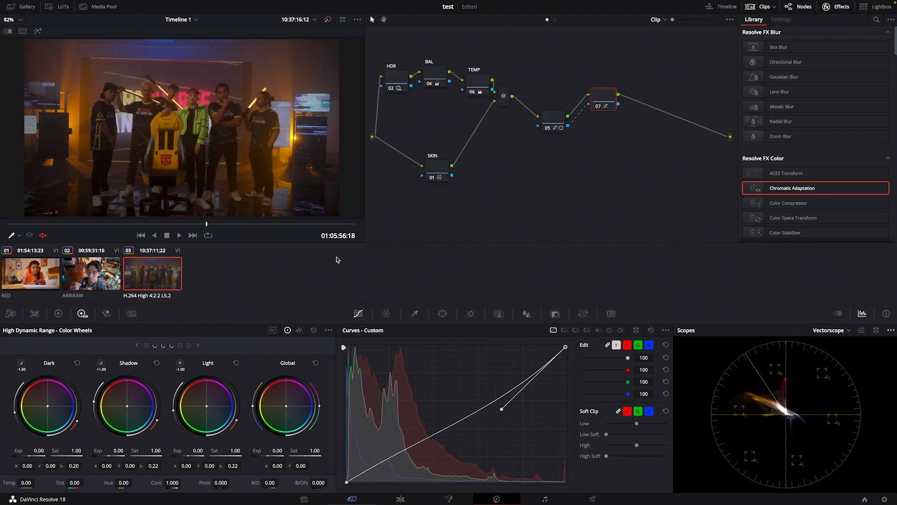
Reset the grades of the BAL, HDR, TEMP, SKIN, 05 and 07 nodes, keeping the node tree
right_click(439, 77)
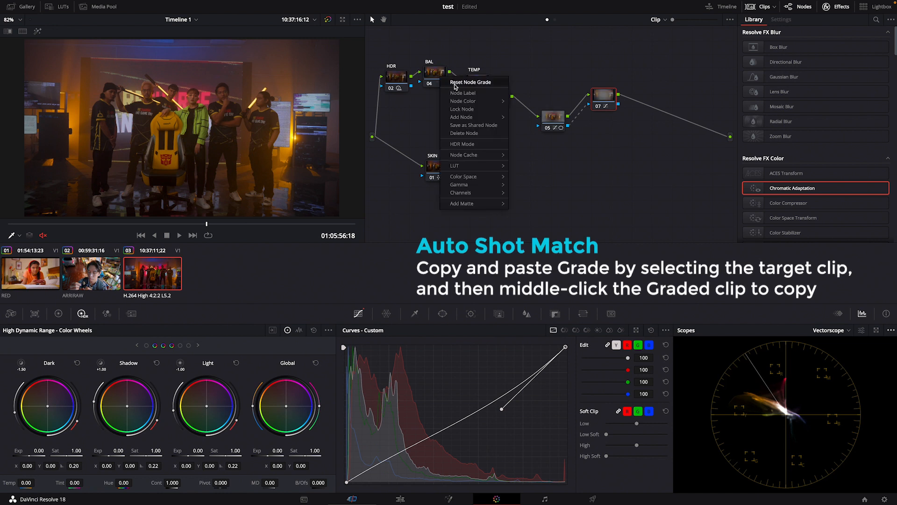
click(455, 85)
right_click(404, 82)
click(418, 88)
right_click(474, 87)
click(504, 90)
right_click(437, 166)
click(456, 175)
right_click(554, 116)
click(585, 119)
right_click(607, 104)
click(638, 112)
With the Waveform shown, set the BAL node's Lift to -0.04, Gamma to 0.01, Gain to 1.15 and Offset to 34.43
click(439, 79)
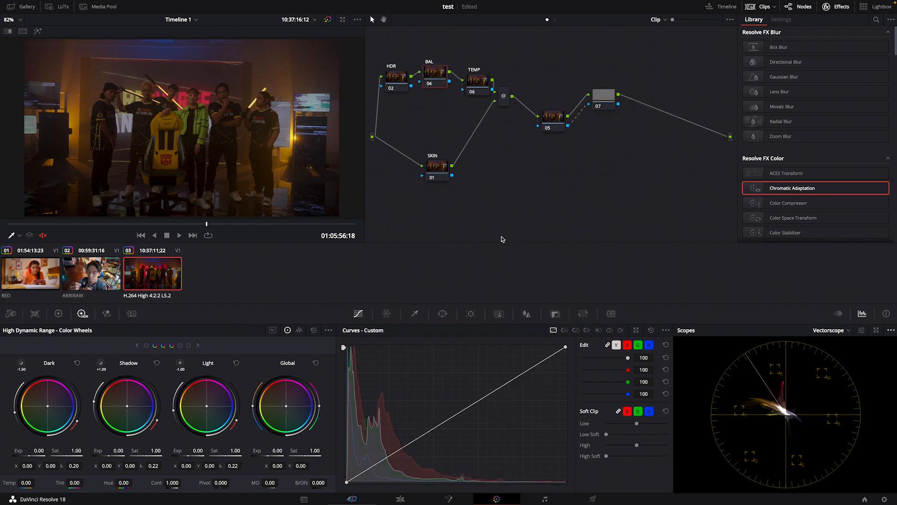
click(59, 314)
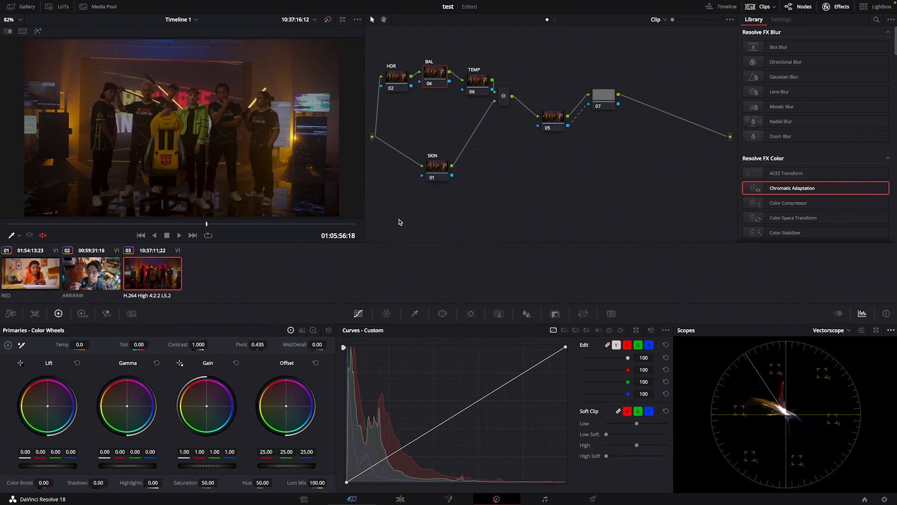
click(846, 330)
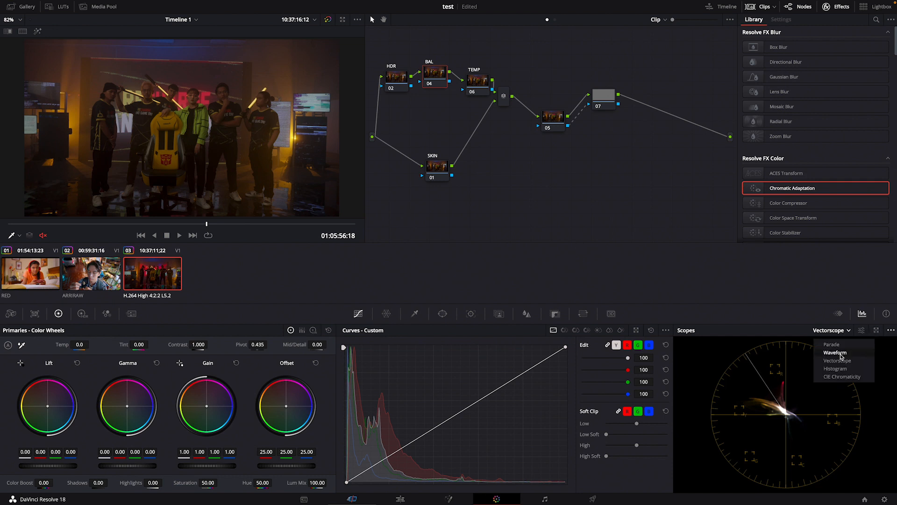
click(835, 352)
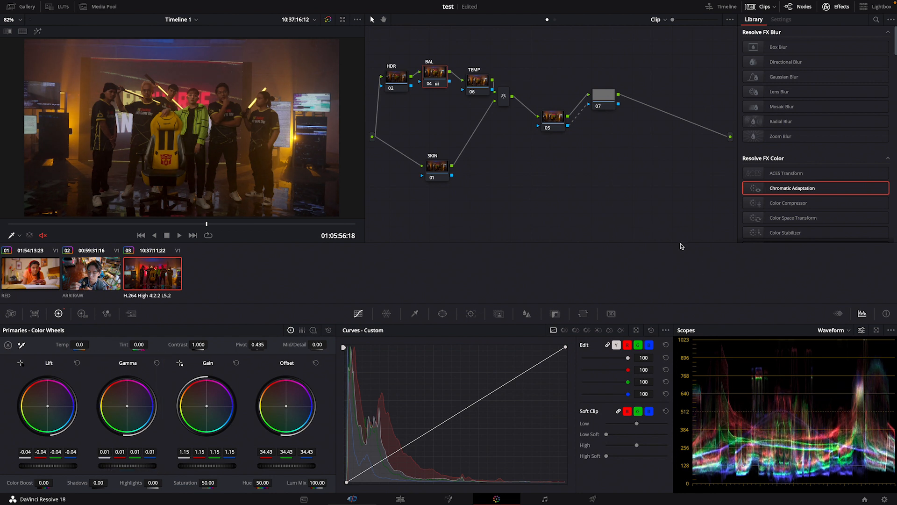
On the TEMP node, try a Temp of -230.0 and reset it, and set the Tint to 14.00
click(471, 74)
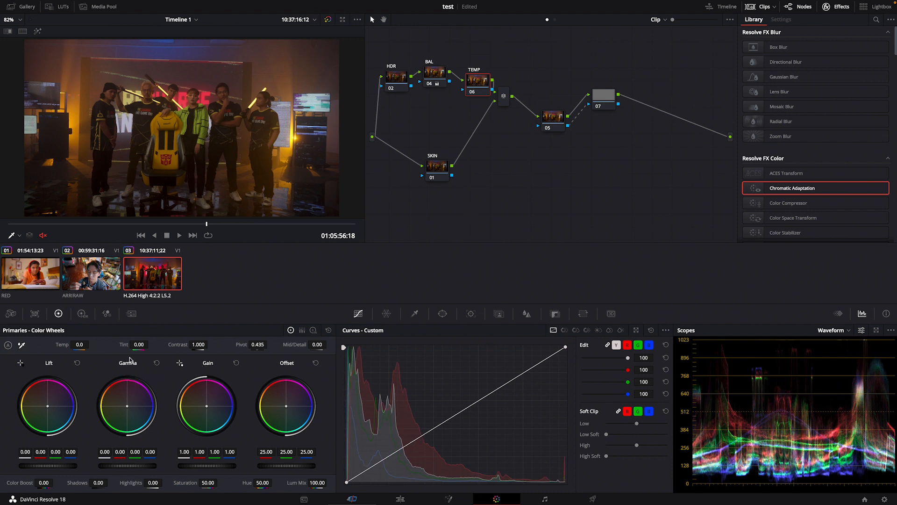
mouse_move(64, 345)
mouse_down()
mouse_move(35, 345)
mouse_move(52, 345)
mouse_up()
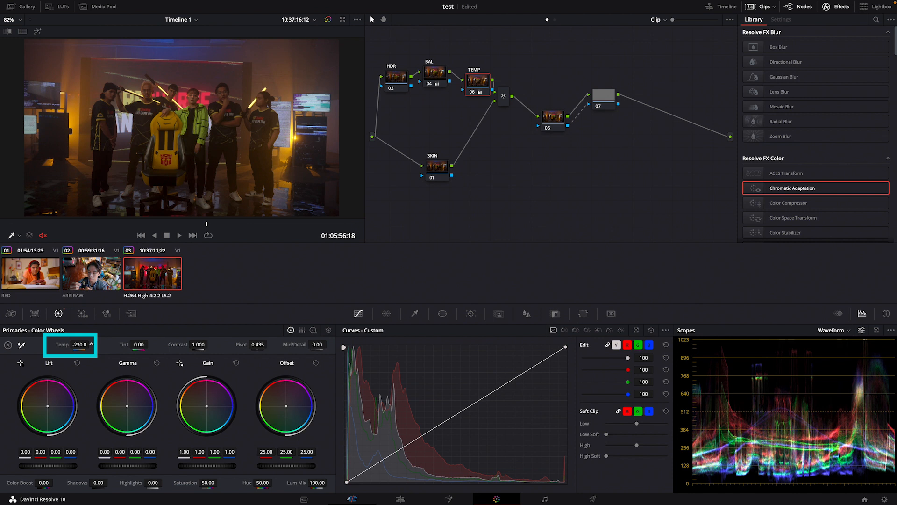
double_click(64, 346)
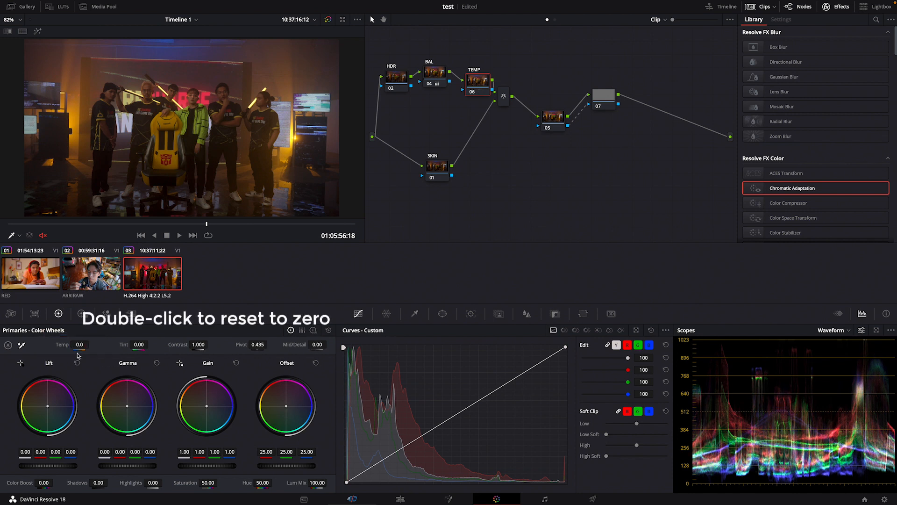
drag(126, 345, 132, 345)
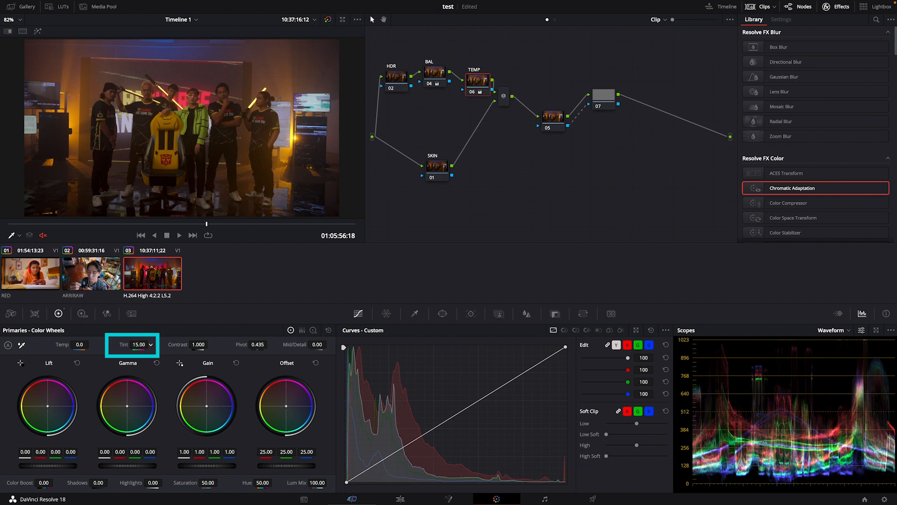
drag(131, 346, 130, 345)
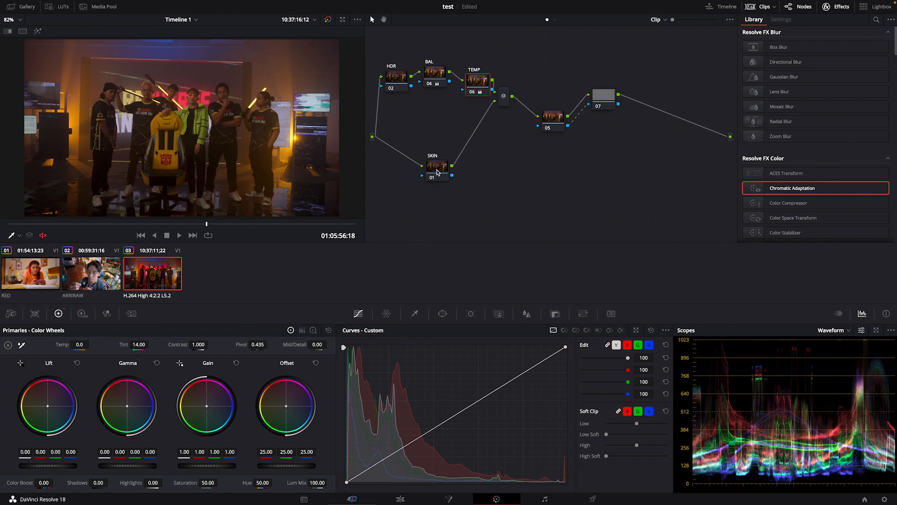
With the Vectorscope shown, warp the SKIN node's outer orange Color Warper point to hue 0.93 and saturation 1.33
drag(393, 77, 391, 71)
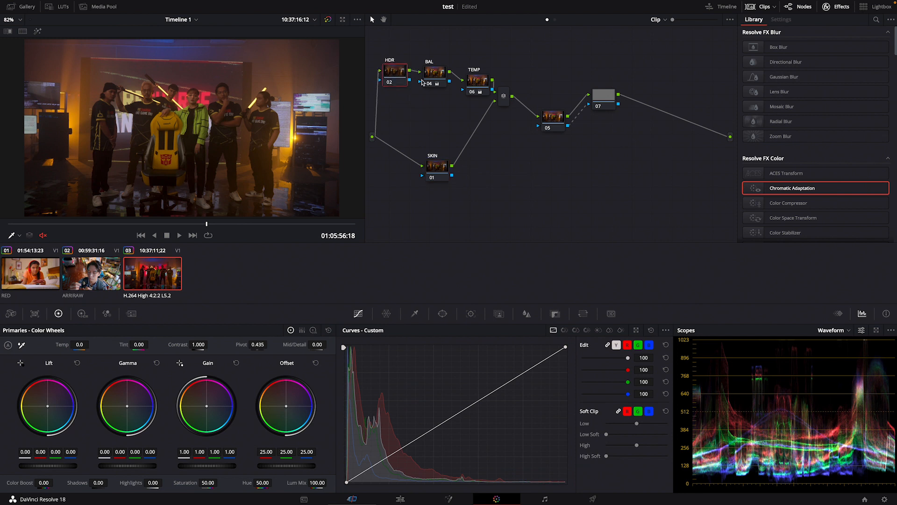
drag(438, 173, 440, 171)
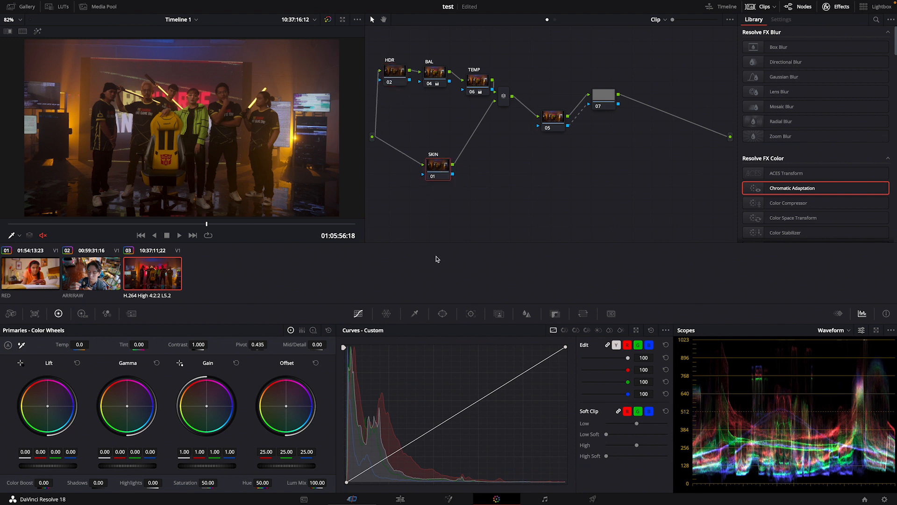
click(385, 314)
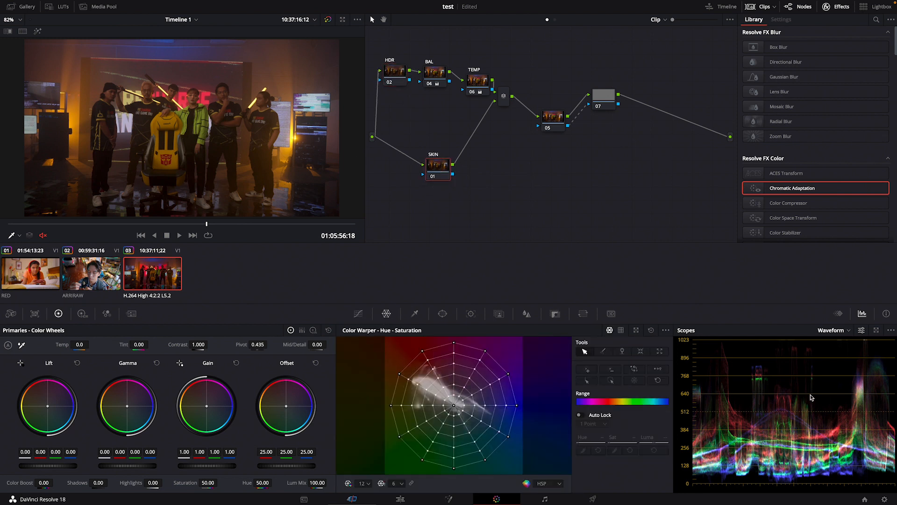
click(849, 330)
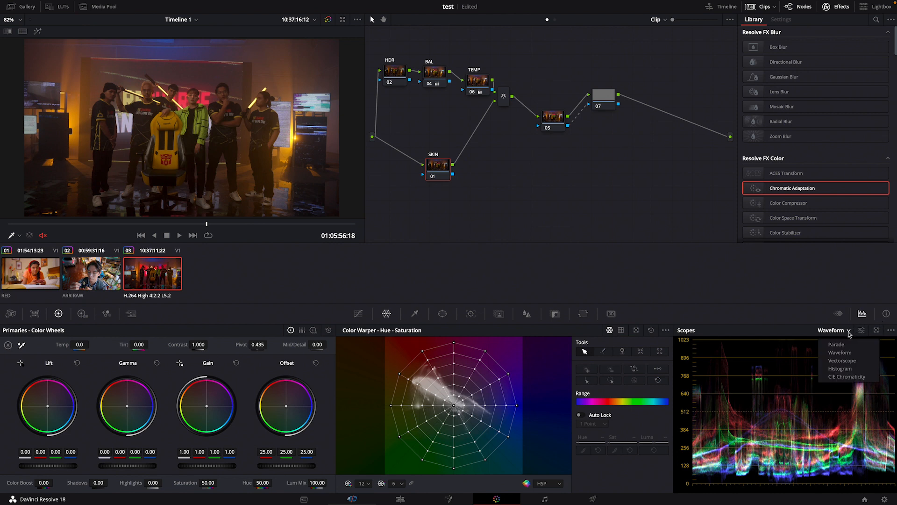
click(843, 360)
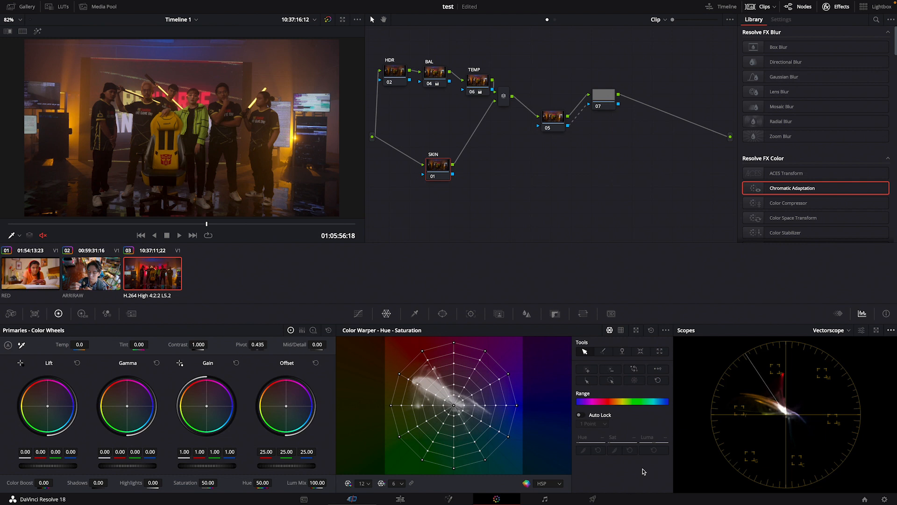
click(399, 375)
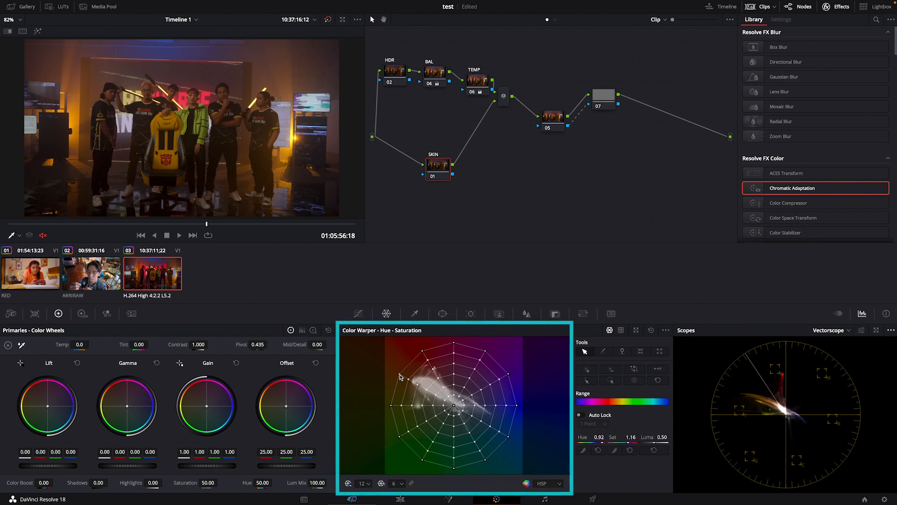
drag(400, 375, 394, 367)
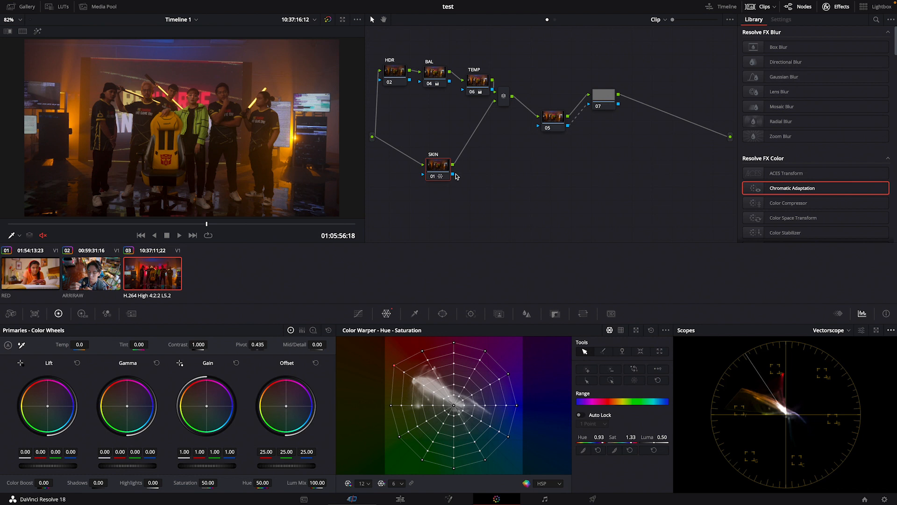
Insert a serial node before the SKIN node and arrange the two side by side on the lower branch
mouse_move(444, 170)
mouse_down()
mouse_move(457, 182)
mouse_move(461, 170)
mouse_up()
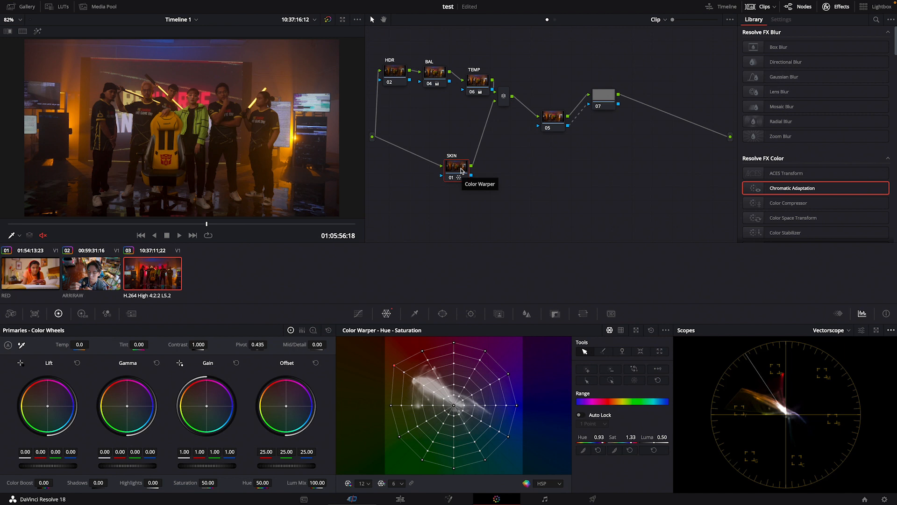
key(shift+s)
drag(462, 204, 469, 182)
mouse_move(411, 179)
mouse_down()
mouse_move(405, 165)
mouse_move(412, 185)
mouse_up()
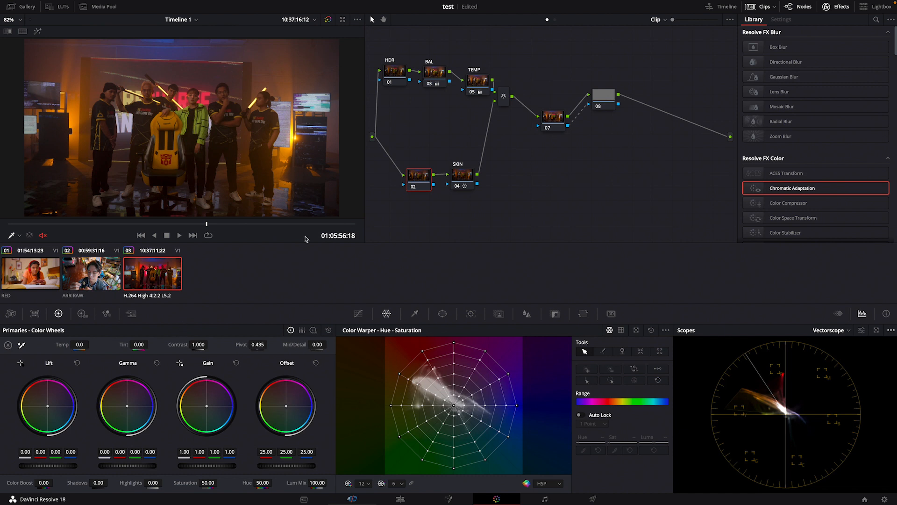
Add a second serial node directly before the SKIN node and delete it again
right_click(459, 174)
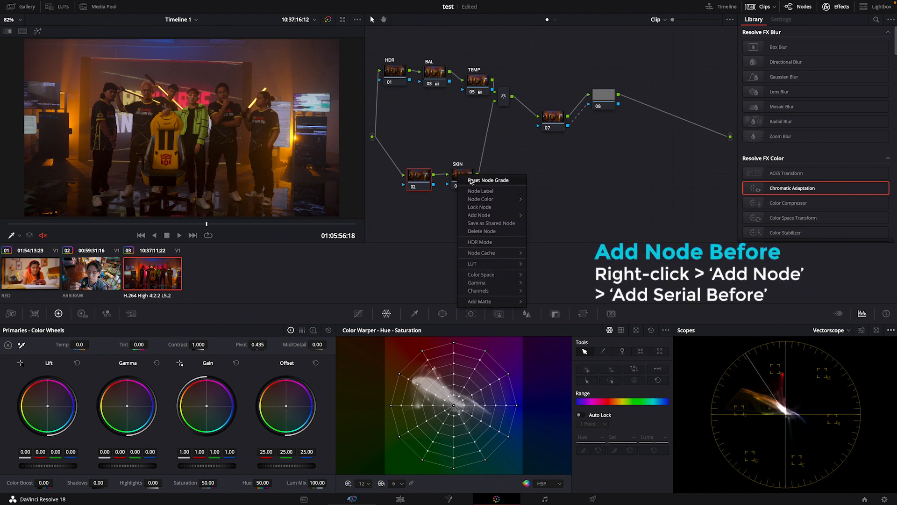
mouse_move(486, 216)
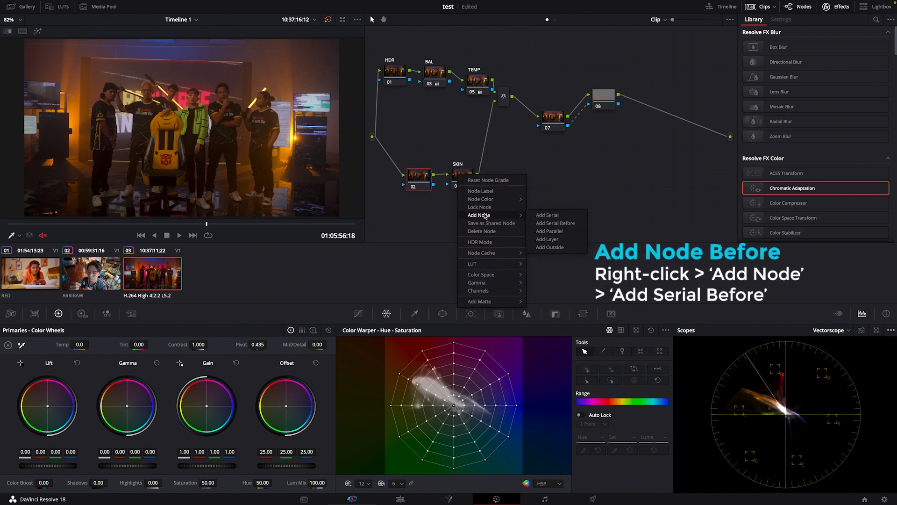
click(546, 223)
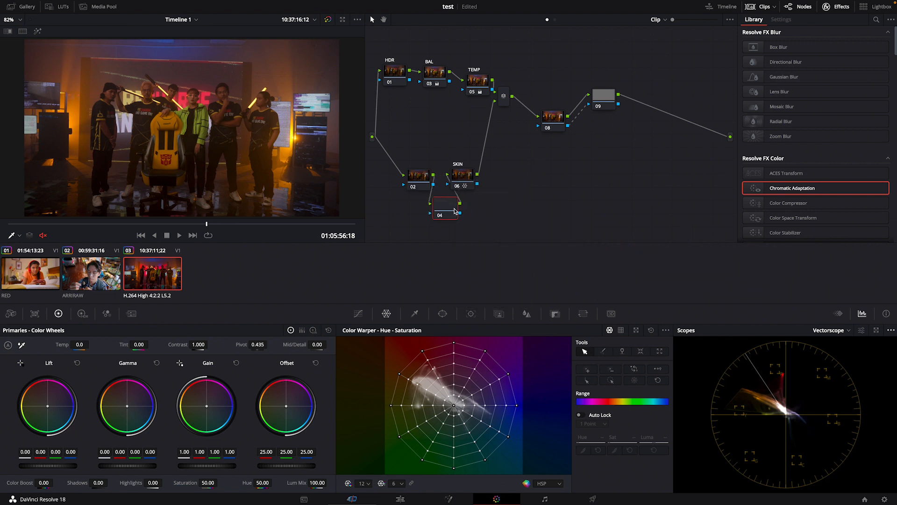
key(Delete)
Set the Color Boost to 5.00 on the unlabelled node directly before the SKIN node
drag(425, 183, 427, 184)
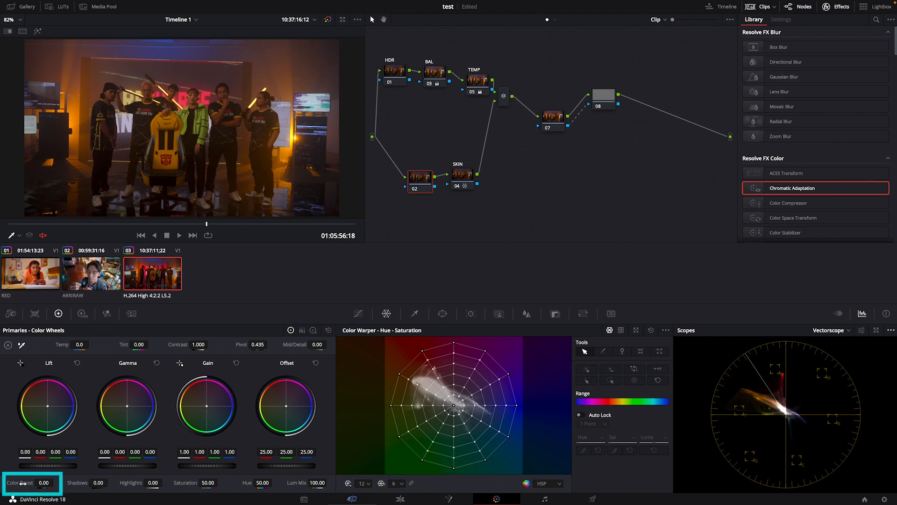
drag(43, 482, 41, 483)
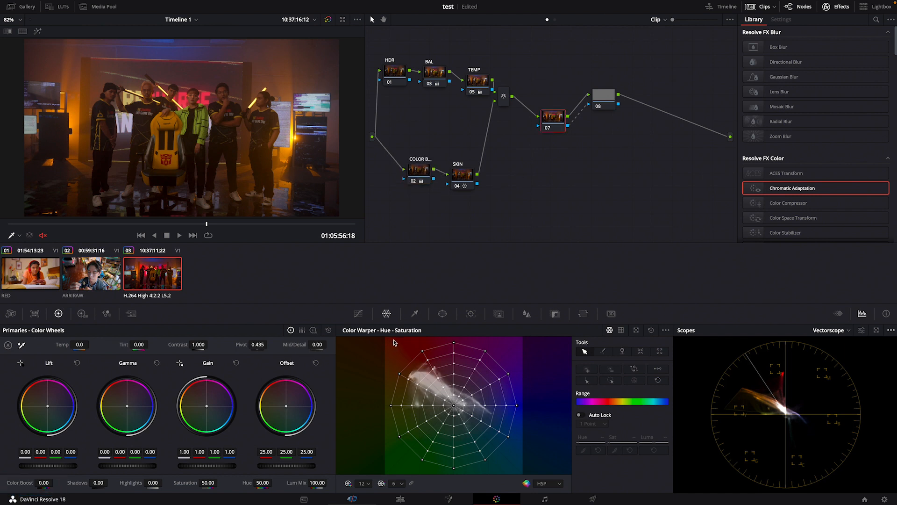
Add a circle window to node 07, stretched into a wide ellipse around the group, with Aspect about 72.80 and Soft 1 about 17.18
click(442, 313)
click(354, 386)
drag(229, 128, 266, 127)
drag(183, 177, 183, 194)
drag(277, 127, 348, 132)
drag(267, 127, 303, 128)
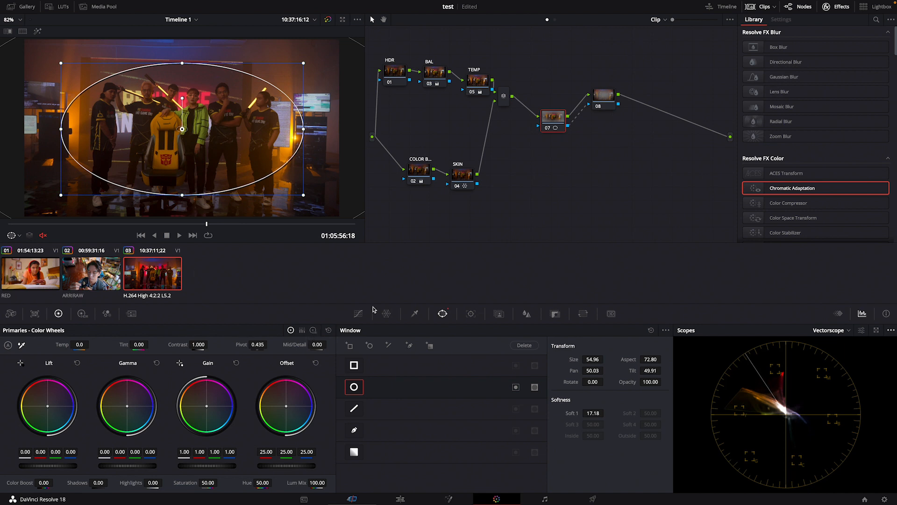
Brighten the windowed area on node 07 by bending the upper custom curve upward, and switch the scope to Waveform
click(358, 313)
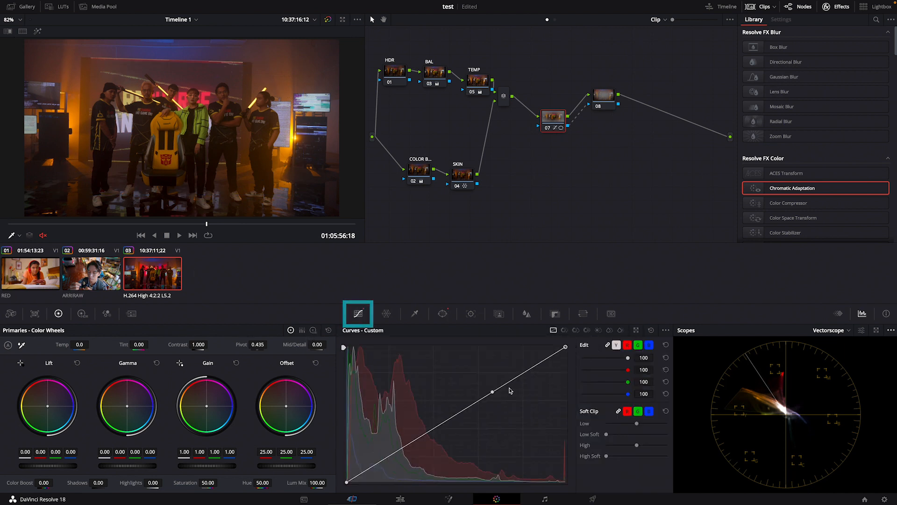
drag(492, 390, 472, 382)
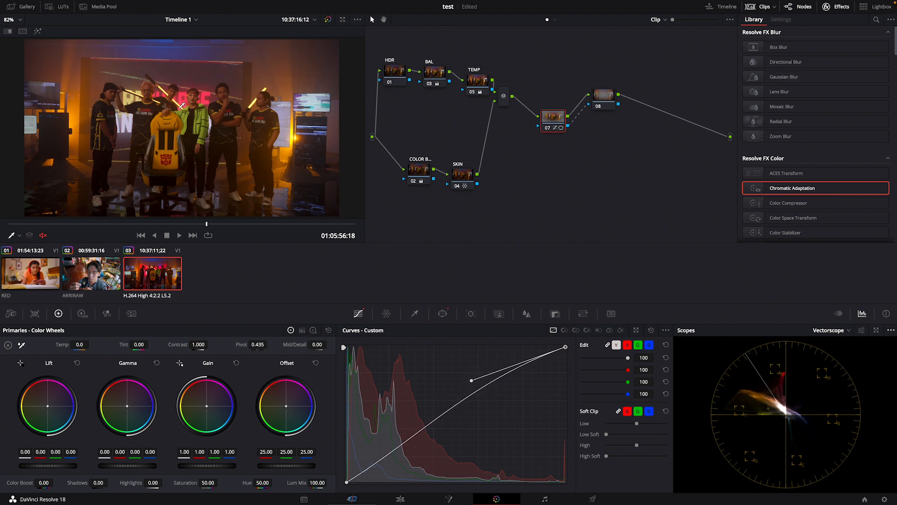
drag(472, 382, 469, 380)
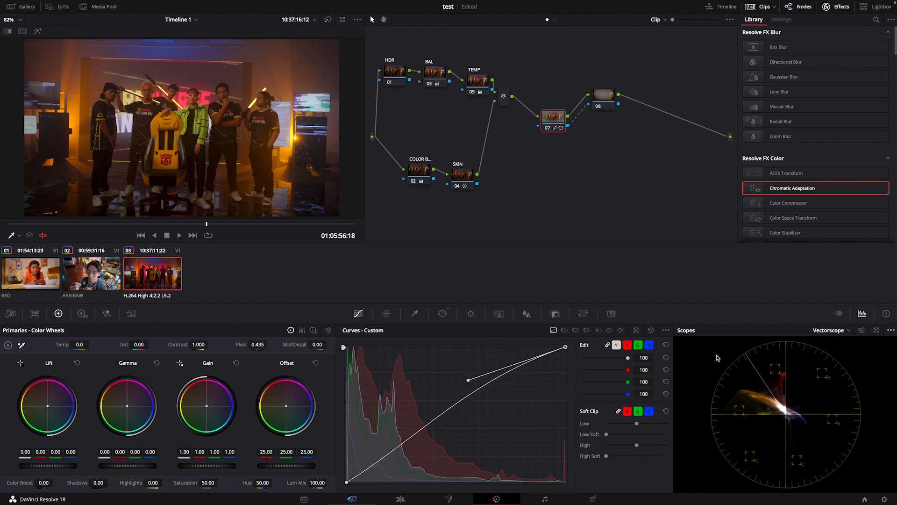
click(829, 330)
click(836, 358)
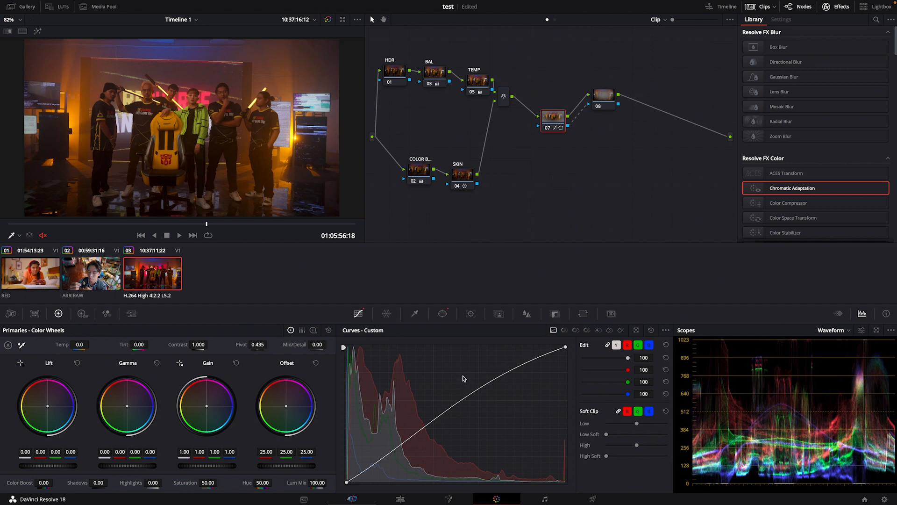
click(565, 347)
mouse_move(468, 382)
mouse_down()
mouse_move(432, 359)
mouse_move(457, 368)
mouse_move(444, 373)
mouse_move(458, 377)
mouse_move(453, 384)
mouse_up()
Darken the area outside the window by bending node 08's upper custom curve downward, and compare the image with the node off and on
click(612, 100)
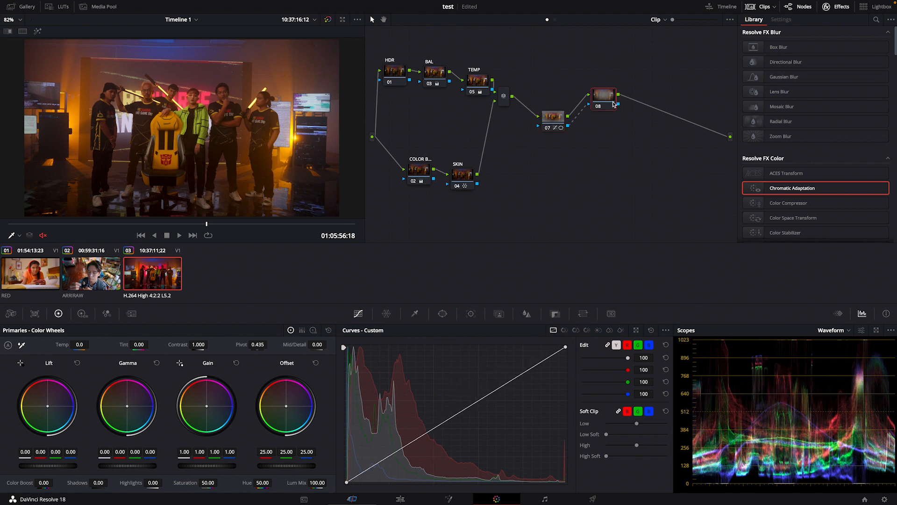
click(492, 392)
drag(493, 395, 494, 416)
key(super+d)
key(super+d)
key(super+d)
key(super+d)
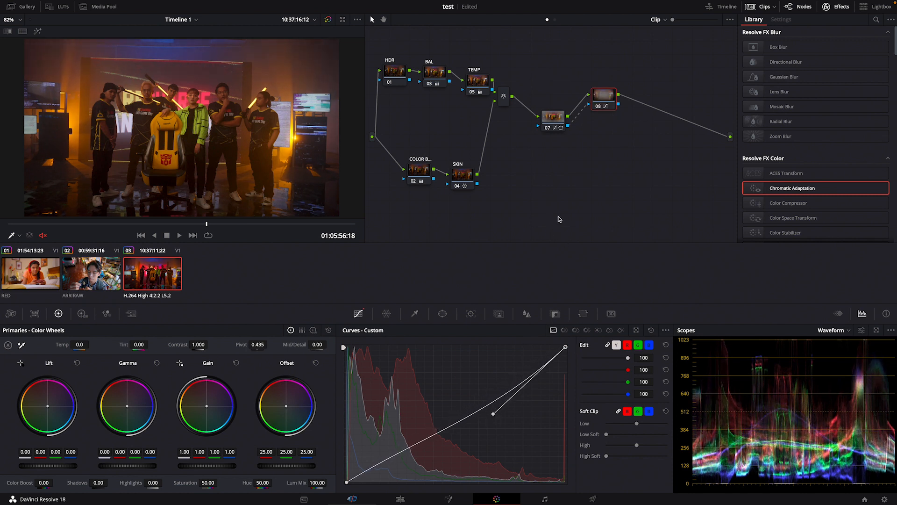
Hide the clip thumbnail strip and enlarge the viewer image to 115%
click(556, 113)
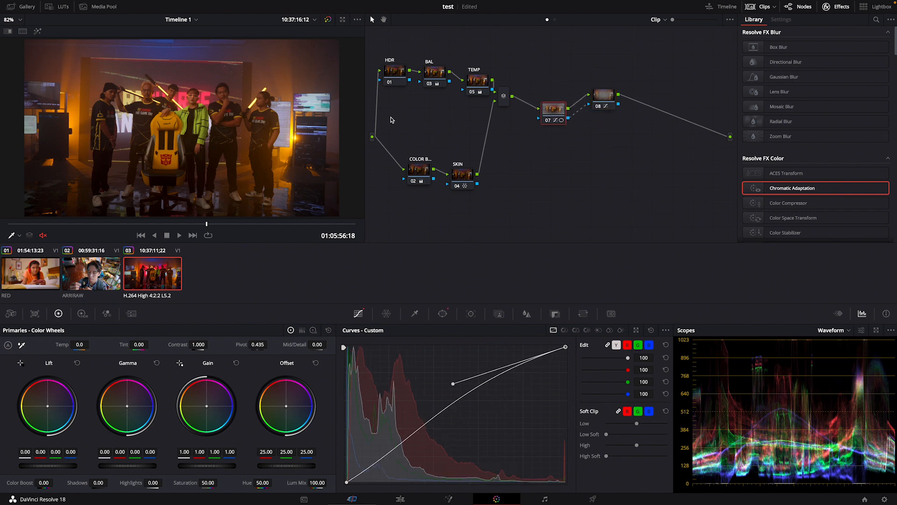
click(761, 7)
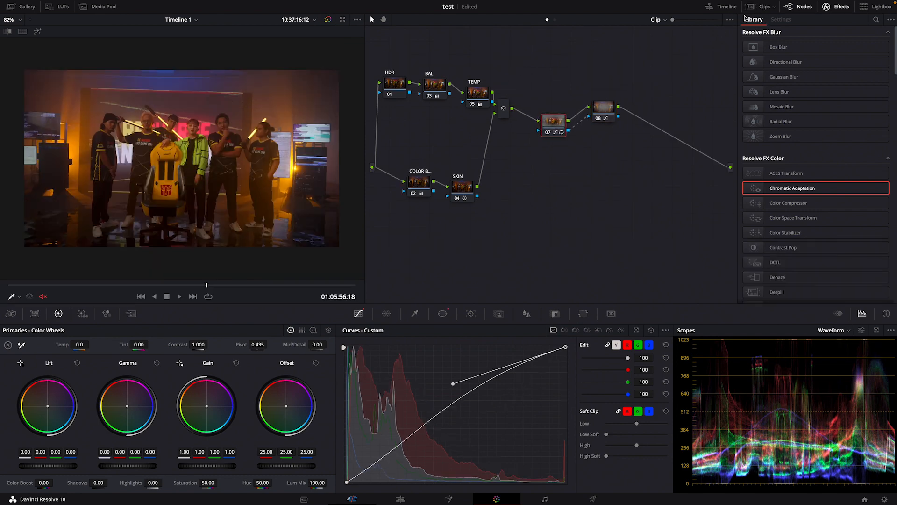
scroll(295, 164, up, 3)
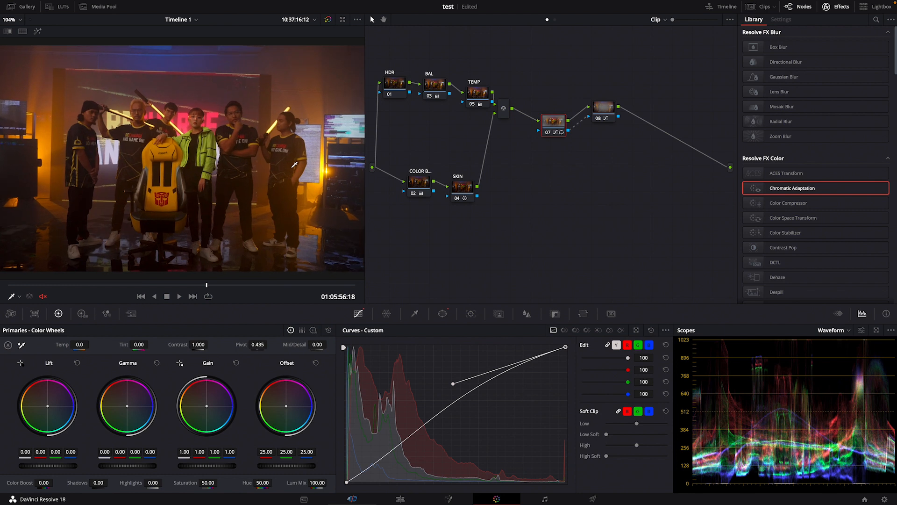
scroll(250, 164, up, 2)
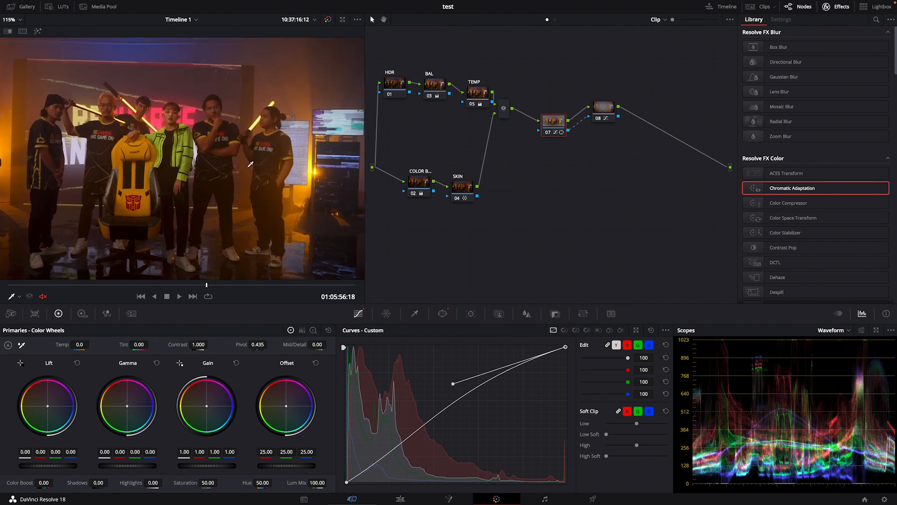
Align node 07 level with node 08 and compare the image with both nodes disabled and re-enabled
drag(555, 121, 560, 109)
drag(550, 87, 613, 128)
key(ctrl+d)
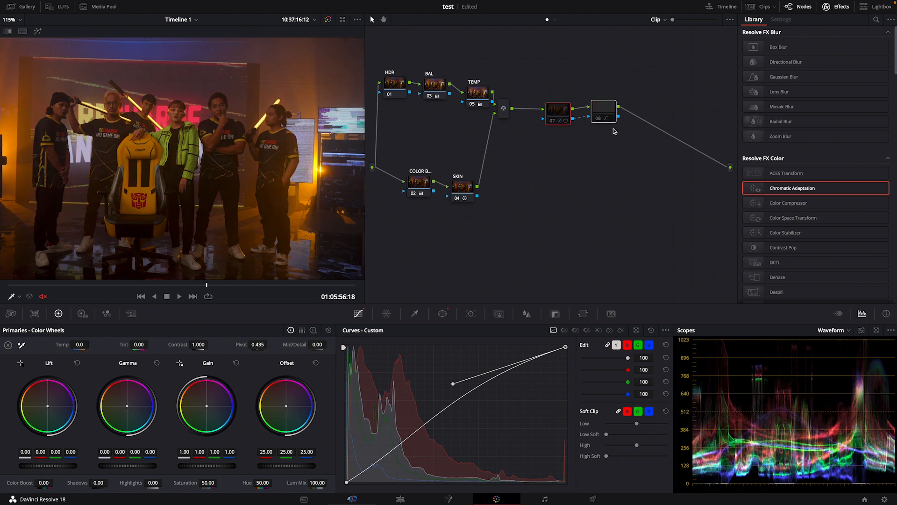
key(ctrl+d)
click(586, 204)
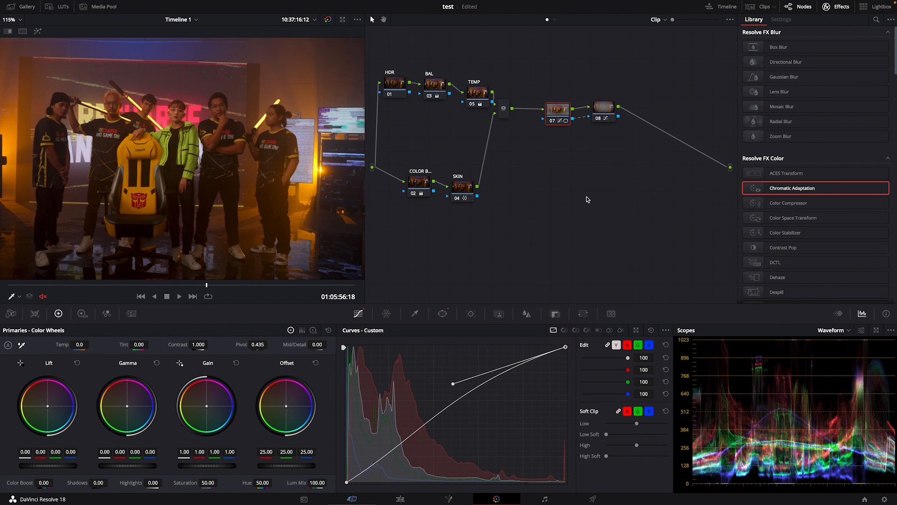